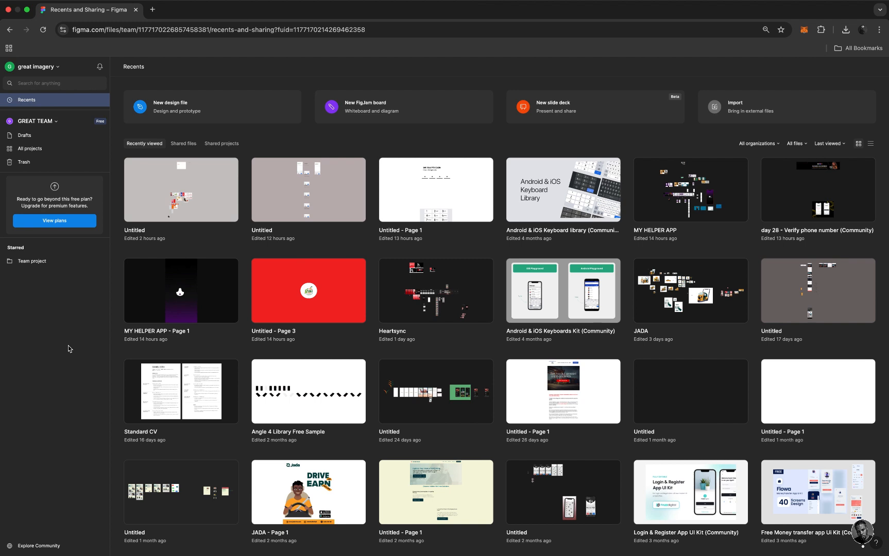
Step: Open the Android & iOS Keyboard library (Community) file and look over the keyboard variants on its Android page
click(535, 186)
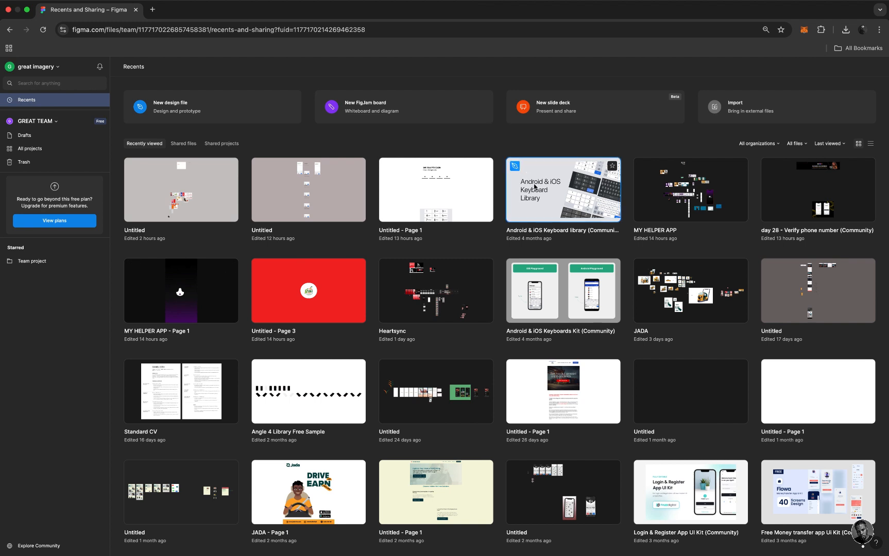
double_click(535, 187)
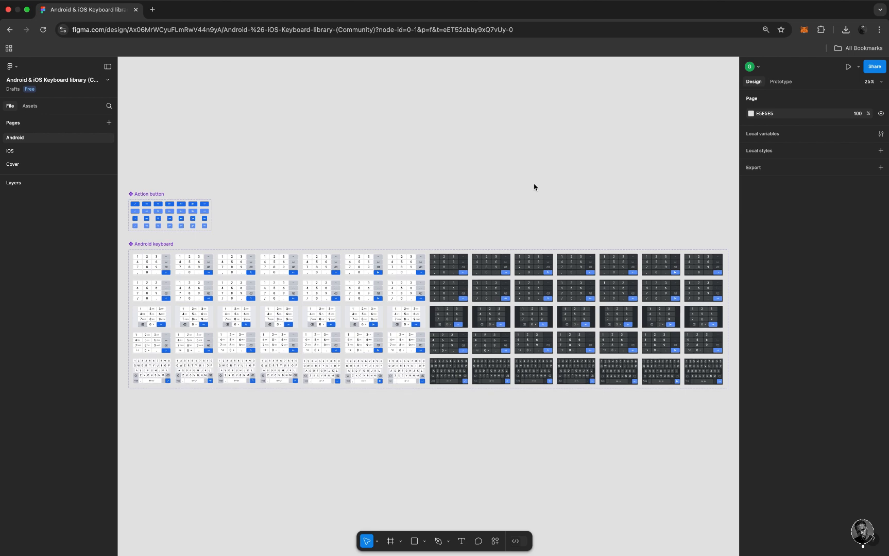
scroll(180, 242, up, 5)
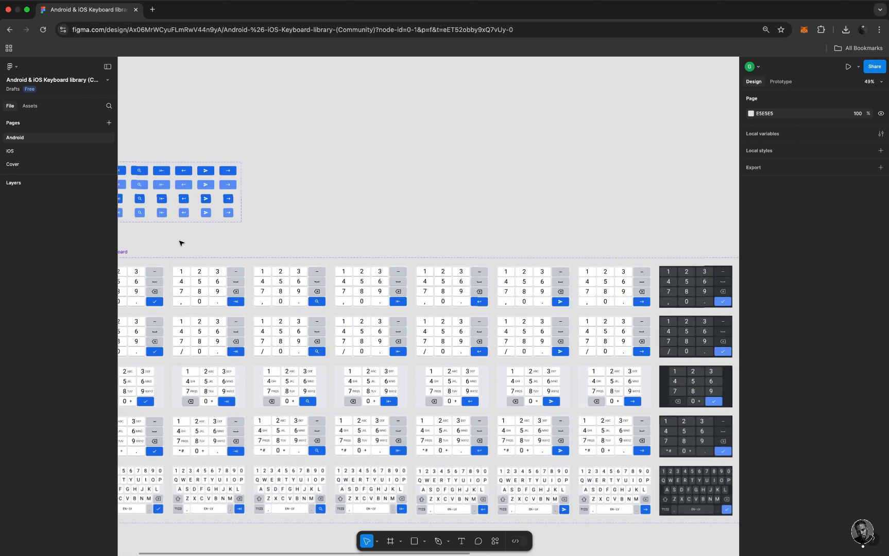
scroll(180, 242, left, 3)
scroll(180, 243, down, 1)
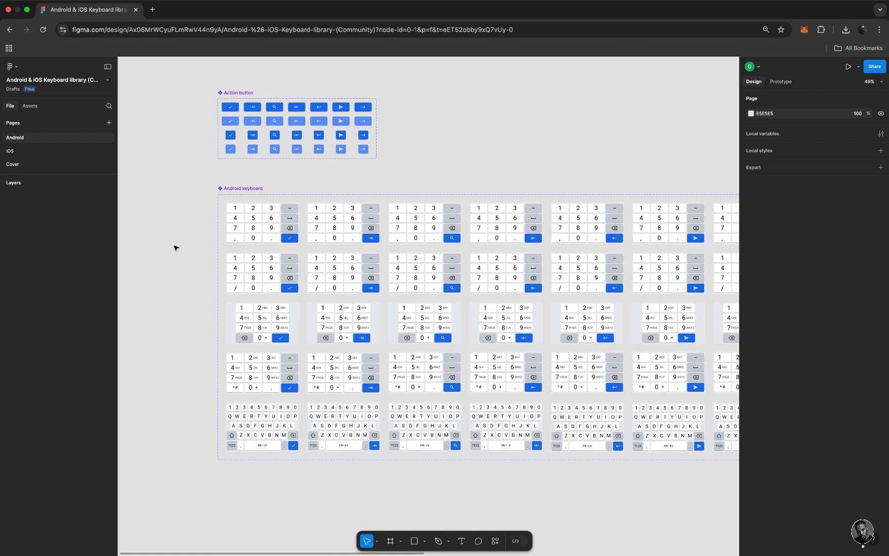
scroll(176, 248, down, 3)
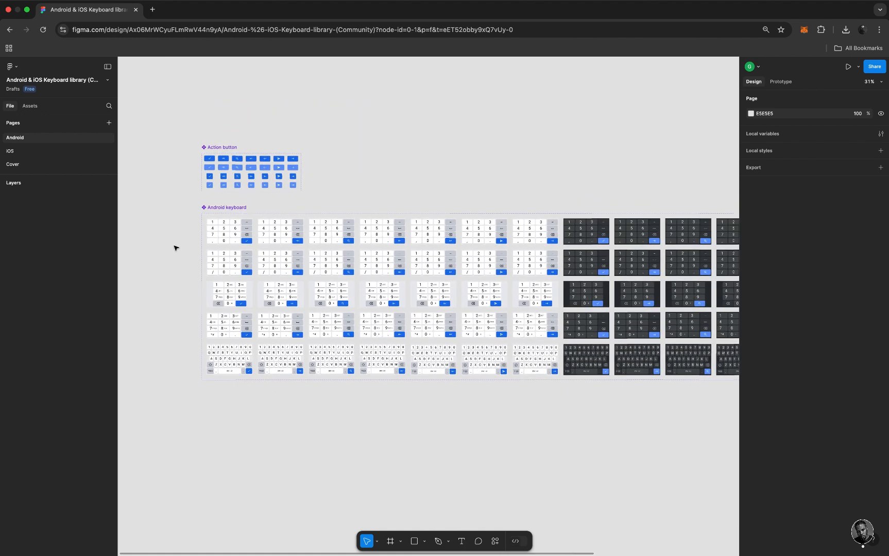
scroll(175, 248, up, 2)
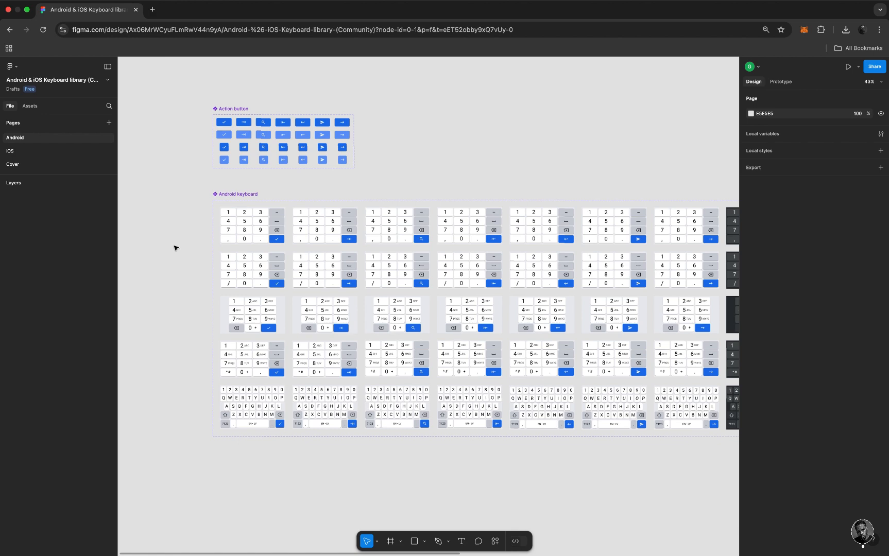
scroll(175, 248, up, 1)
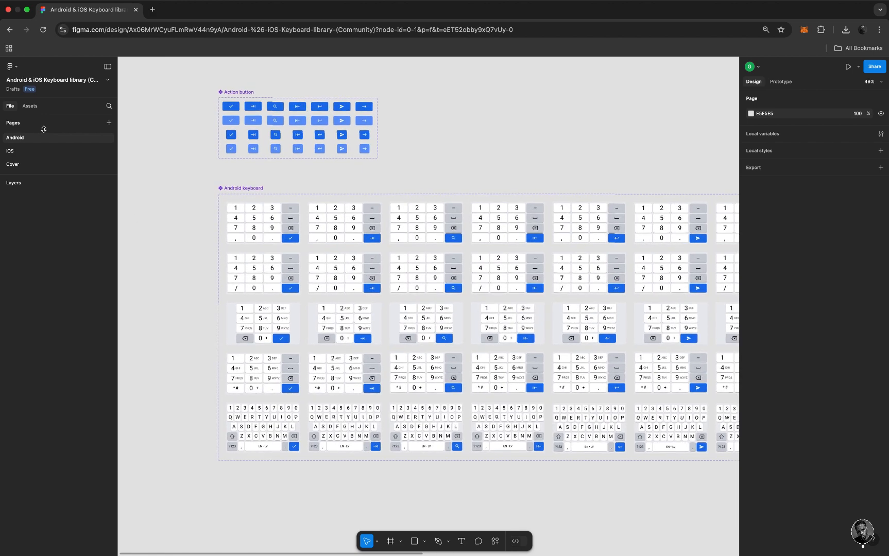
Step: Examine the keyboard variants on the library's iOS page
click(9, 151)
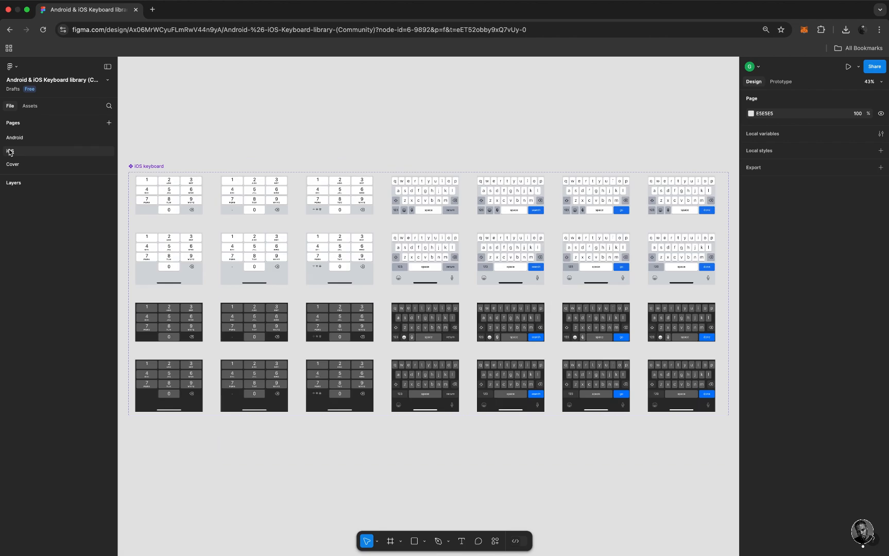
scroll(247, 259, up, 1)
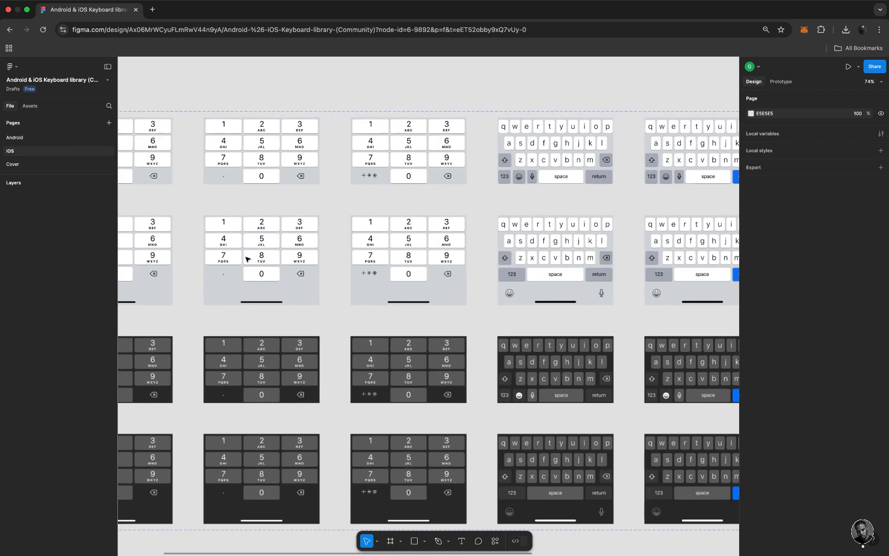
scroll(247, 259, down, 5)
scroll(248, 259, up, 4)
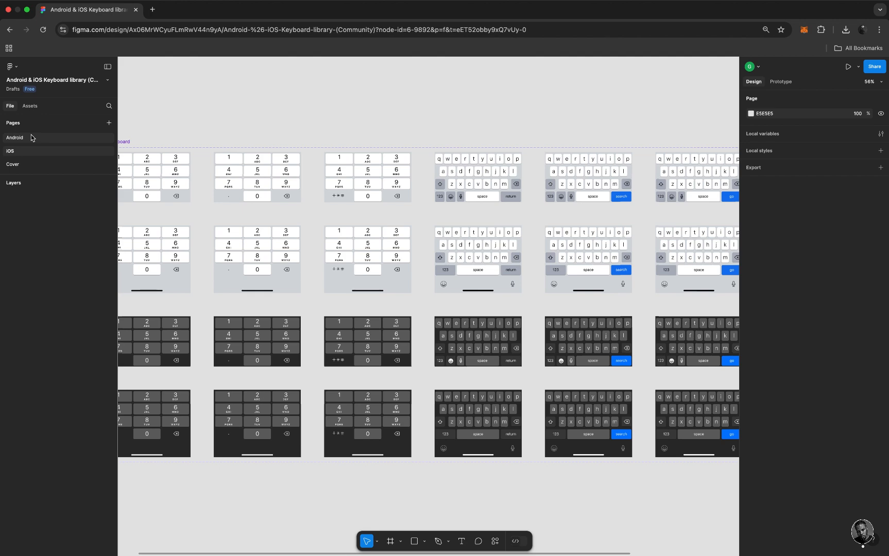
Step: On the Android page, copy the light Password keyboard variant with the Search action button
click(30, 135)
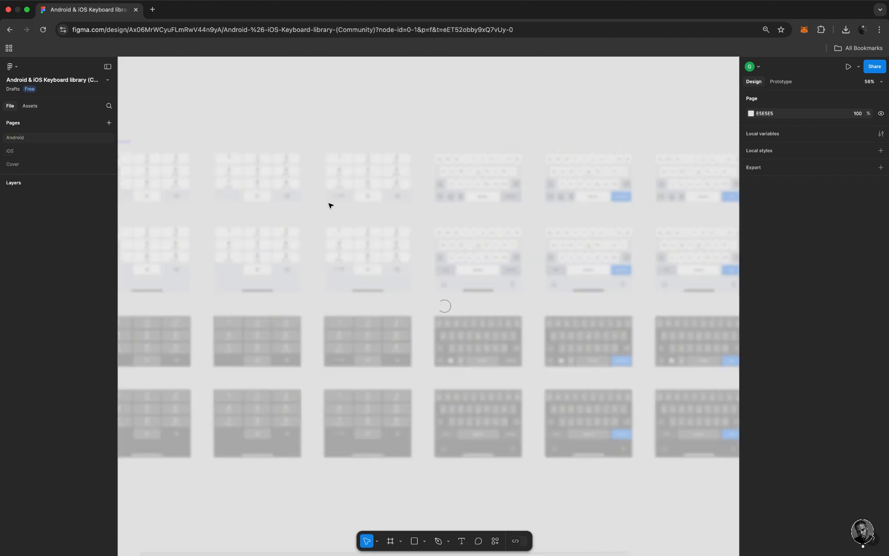
scroll(329, 205, up, 5)
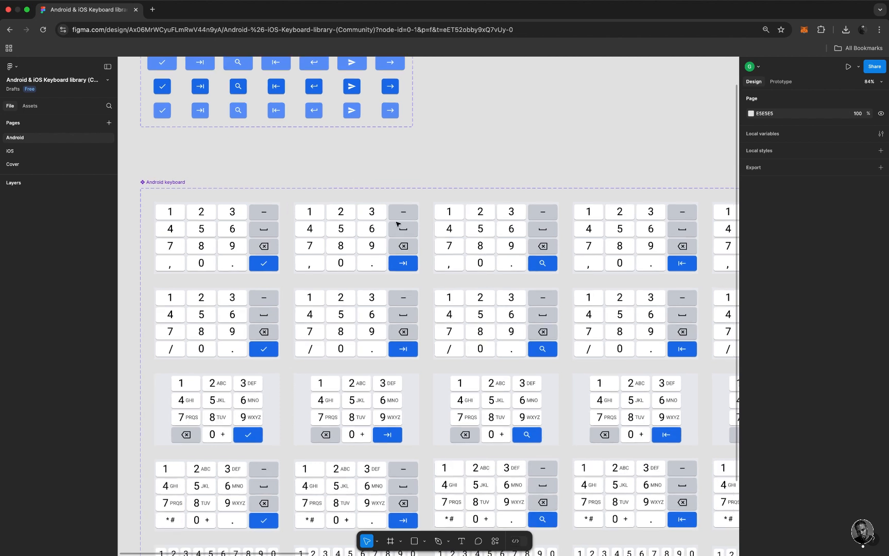
click(482, 409)
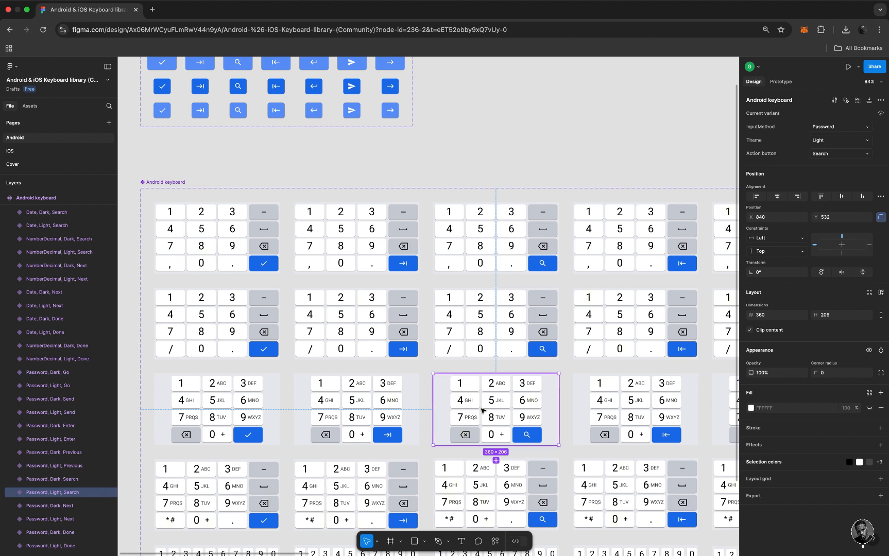
Step: Return to the file overview, create a new design file and add an iPhone 16 frame to it
click(12, 67)
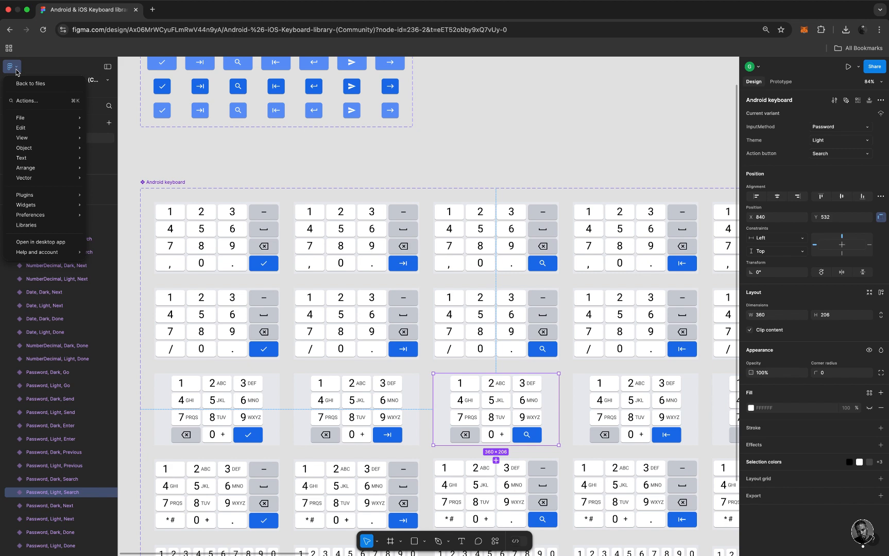
click(25, 83)
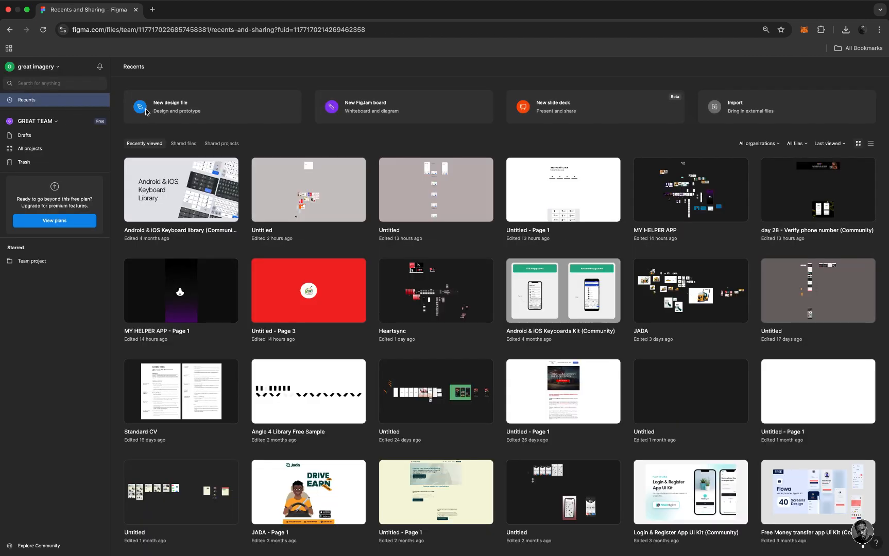
click(152, 111)
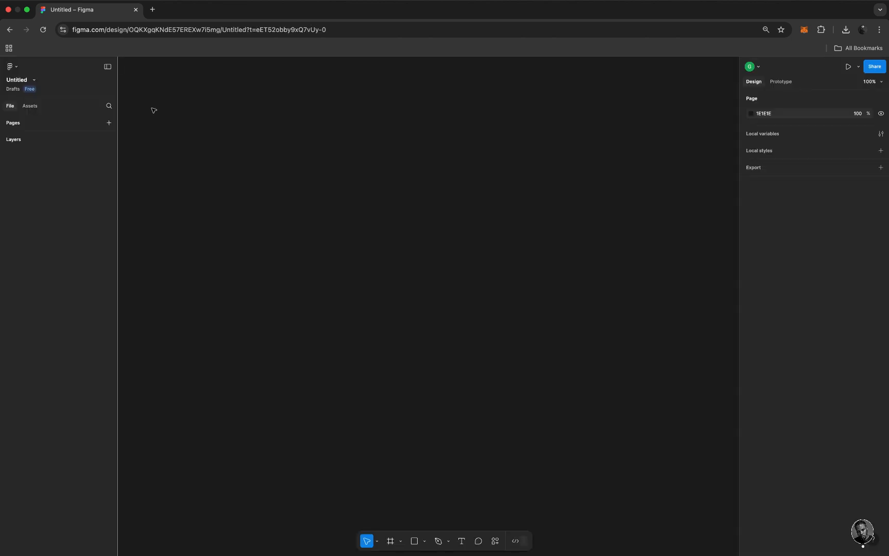
key(f)
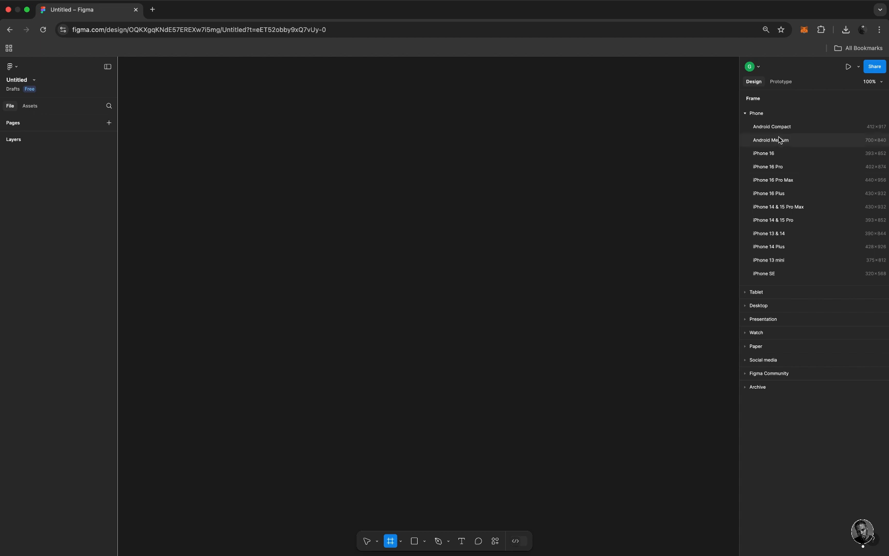
click(773, 153)
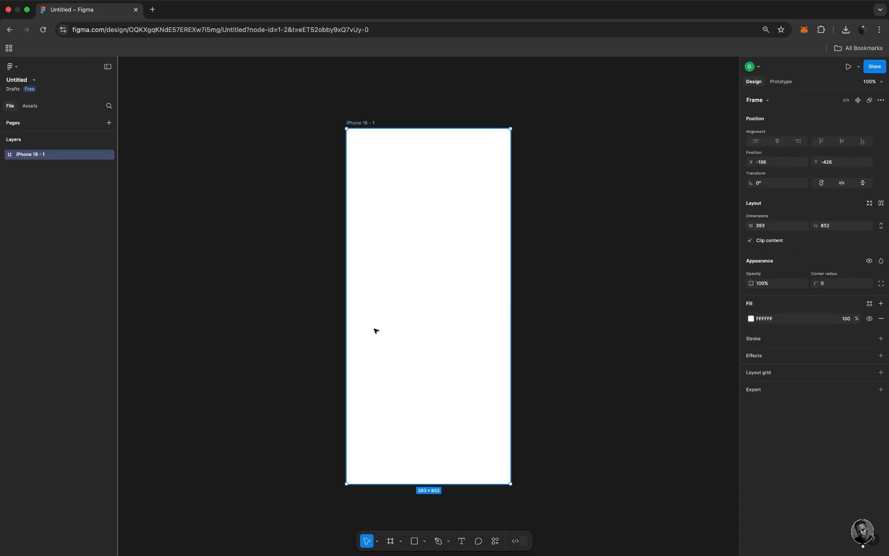
Step: Paste the copied keyboard at the bottom of the iPhone 16 frame and scale it proportionally to about 391 × 224
key(super+v)
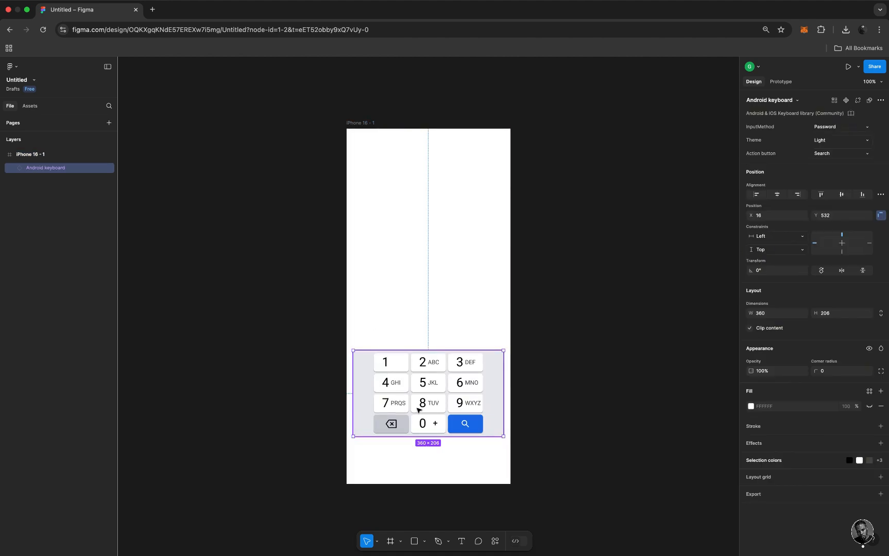
drag(419, 409, 412, 456)
key(k)
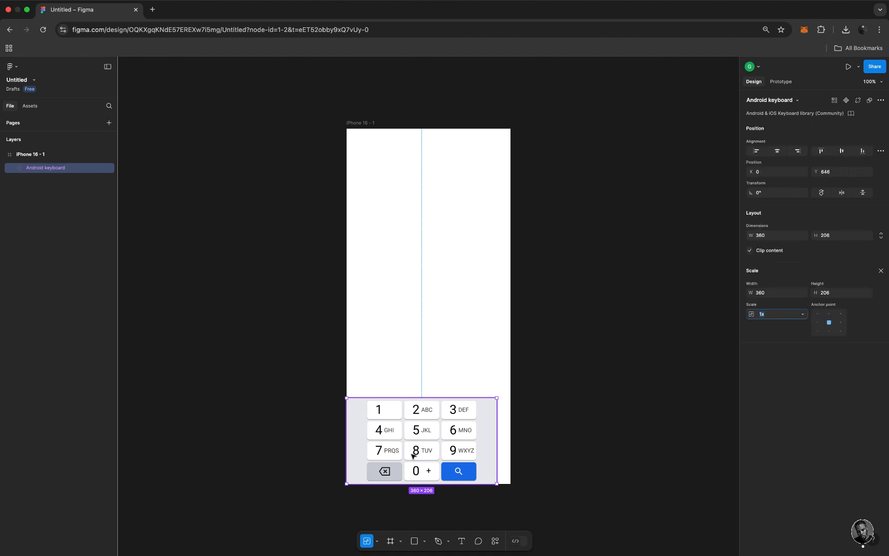
click(496, 398)
drag(496, 398, 504, 389)
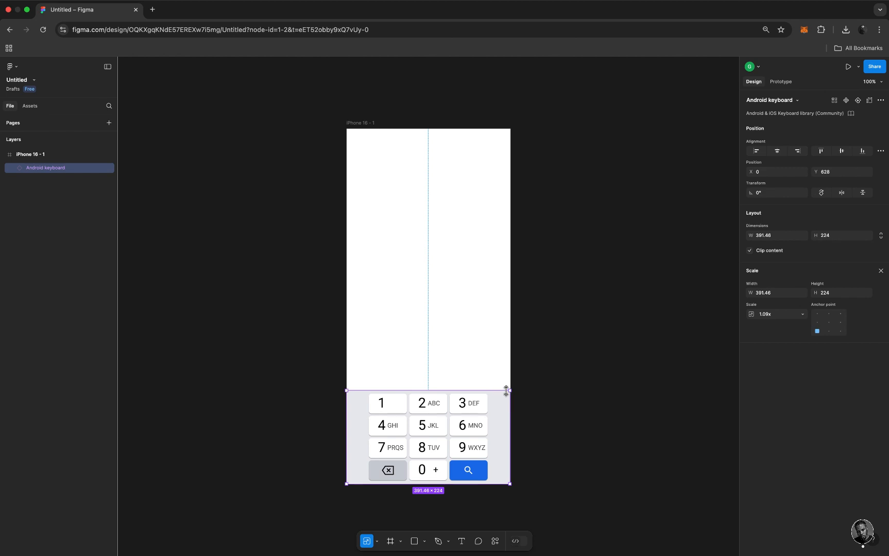
key(v)
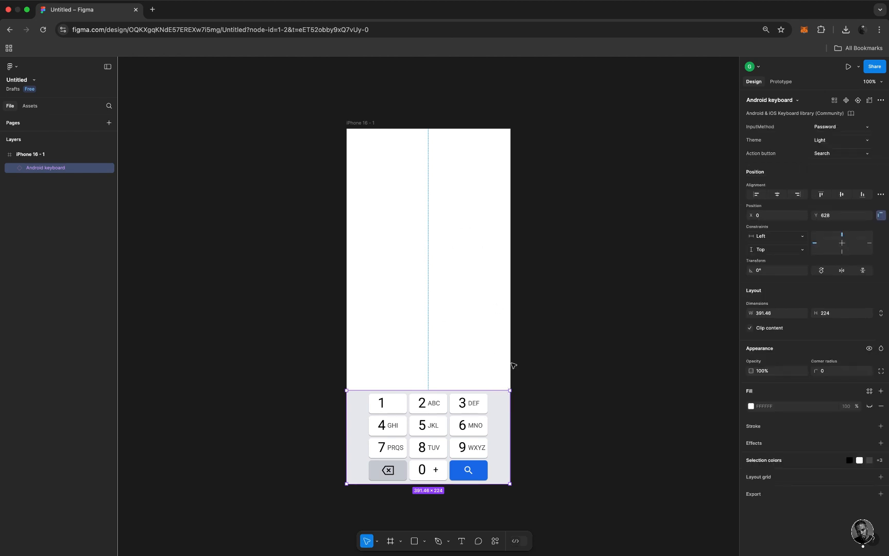
click(546, 395)
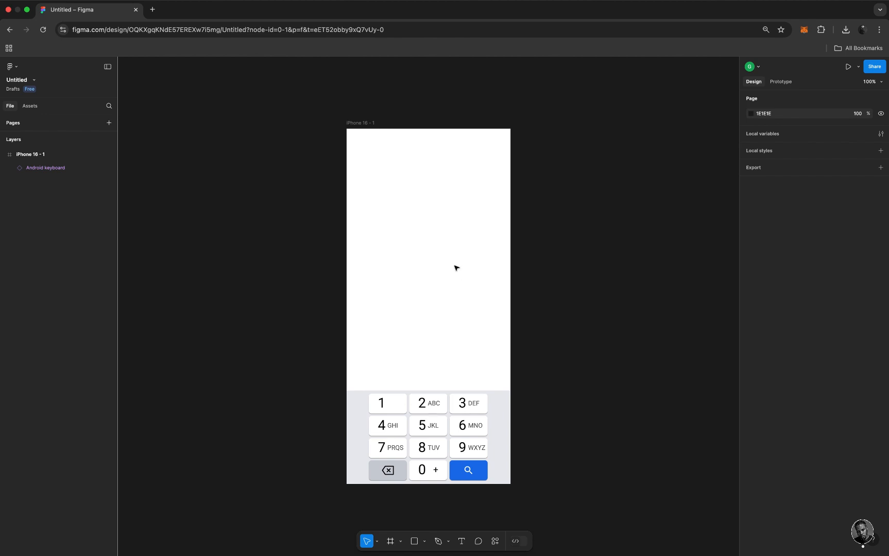
Step: Add the text "Enter your code" in the upper part of the iPhone 16 frame
key(t)
click(382, 189)
text(E)
key(Escape)
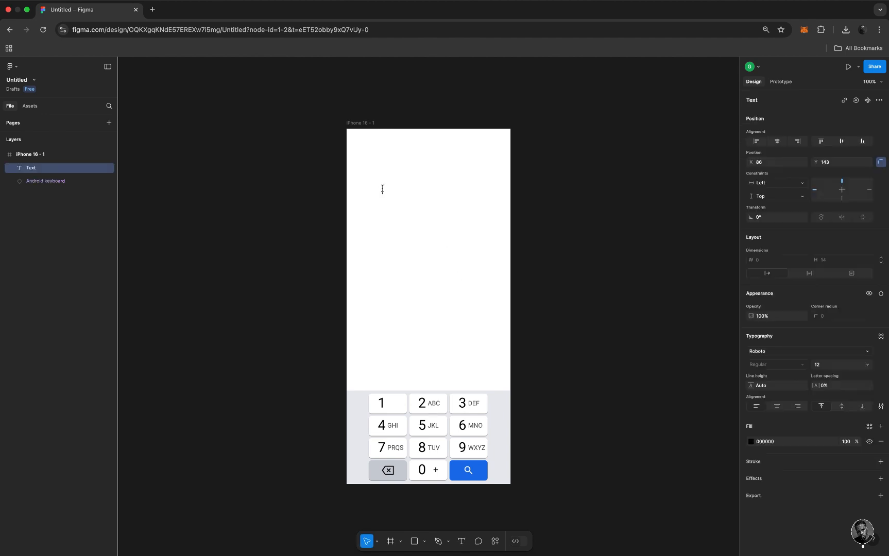
text(nter)
text( yo)
text(ur p)
key(BackSpace)
key(BackSpace)
text(Code)
key(BackSpace)
key(BackSpace)
key(BackSpace)
key(BackSpace)
key(BackSpace)
text(cod)
Step: Format the "Enter your code" text in Poppins SemiBold at size 20
key(super+a)
click(775, 353)
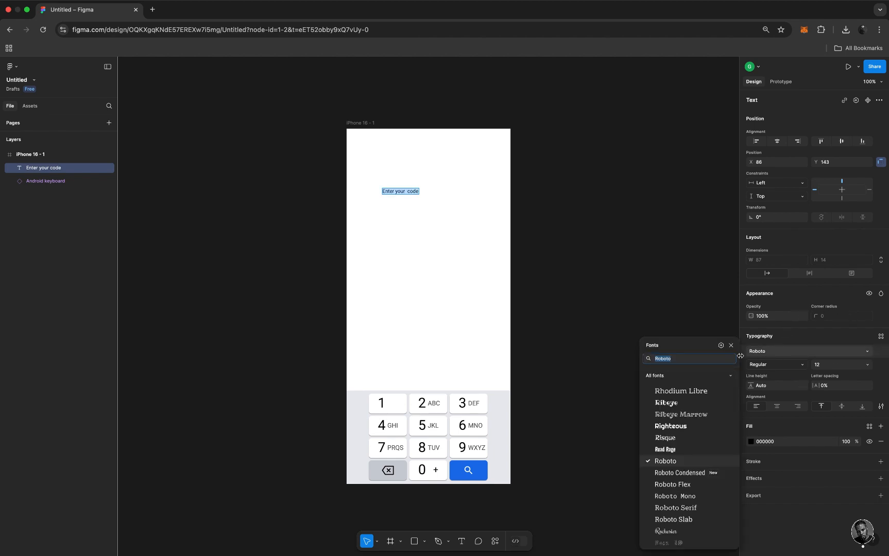
text(poppin)
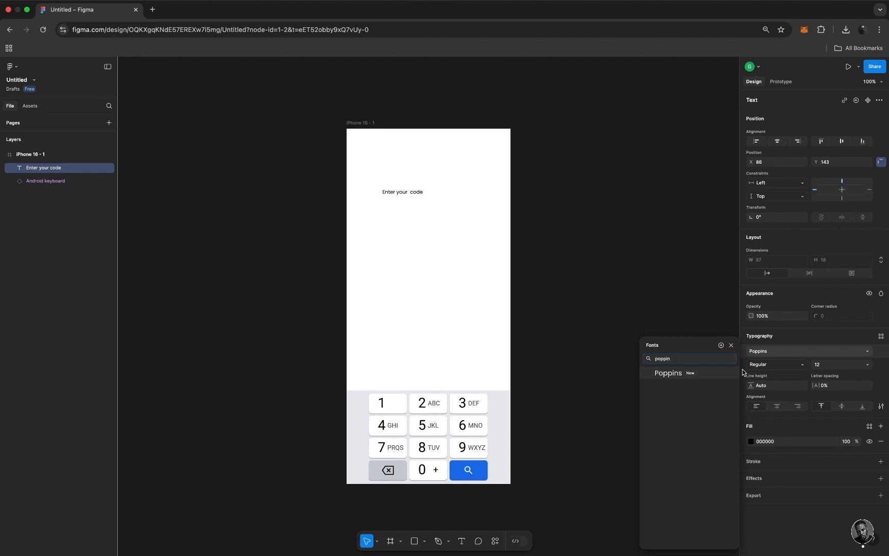
click(693, 379)
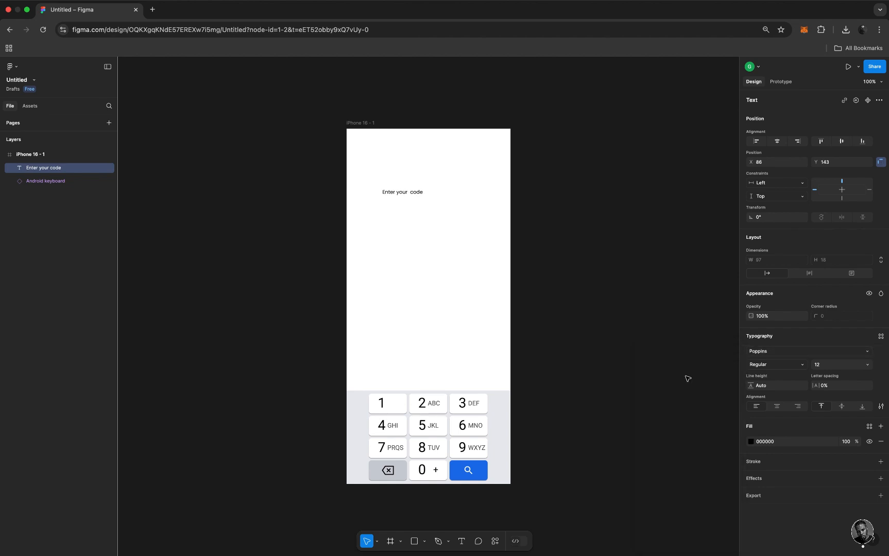
click(802, 367)
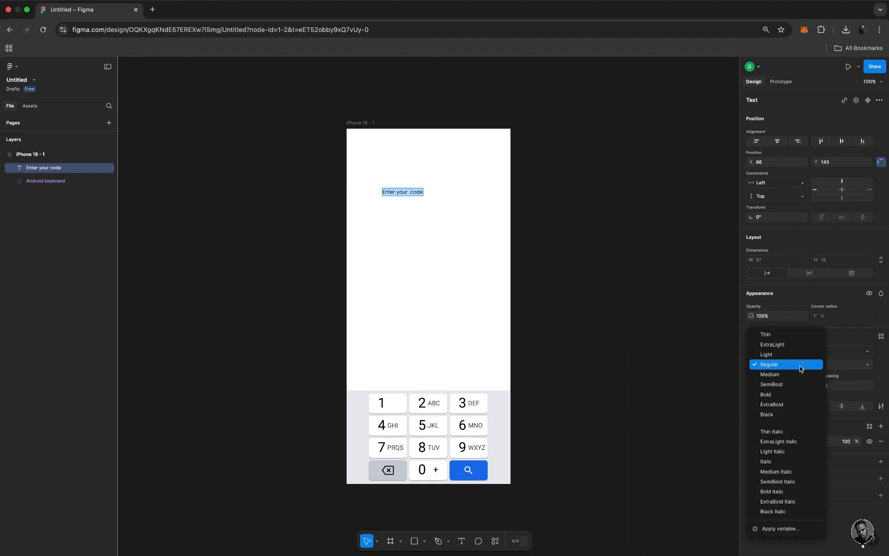
click(780, 385)
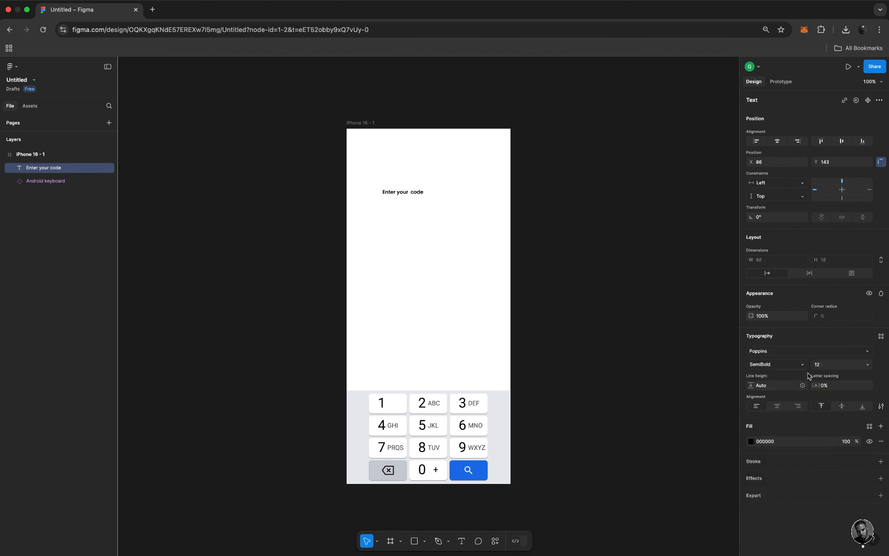
click(867, 365)
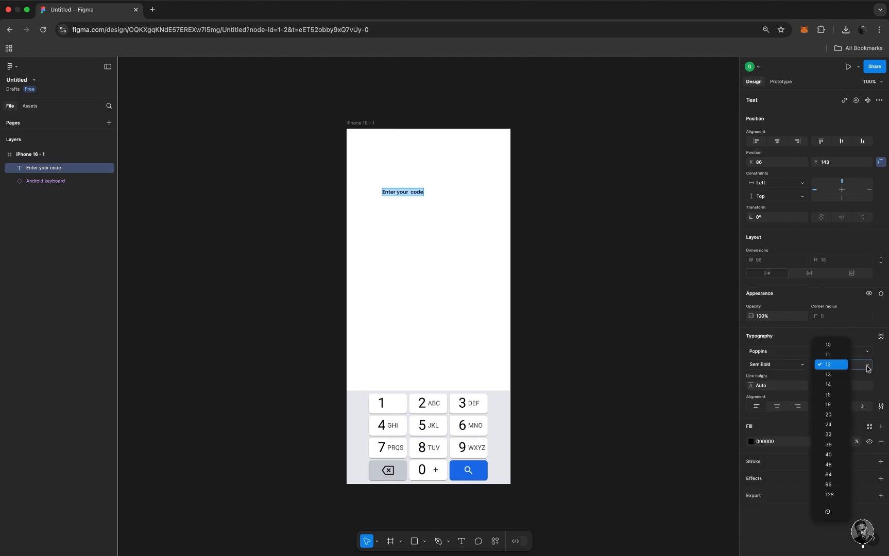
click(829, 416)
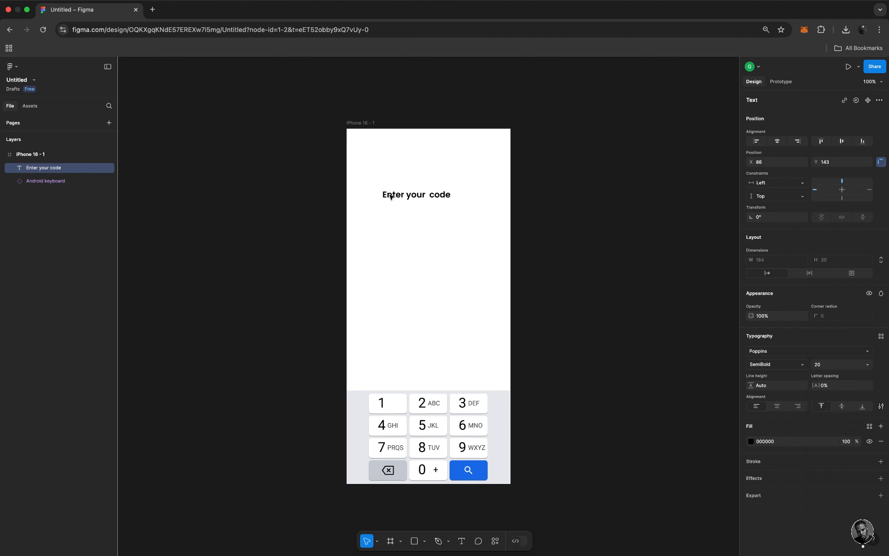
Step: Move the "Enter your code" text up and to the left, to about X 44, Y 104 in the frame
drag(405, 198, 387, 182)
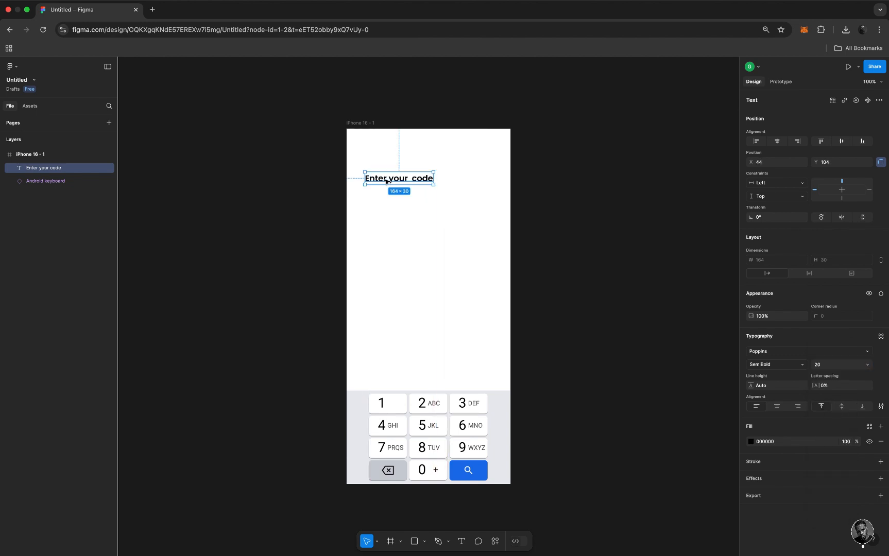
double_click(393, 181)
click(387, 178)
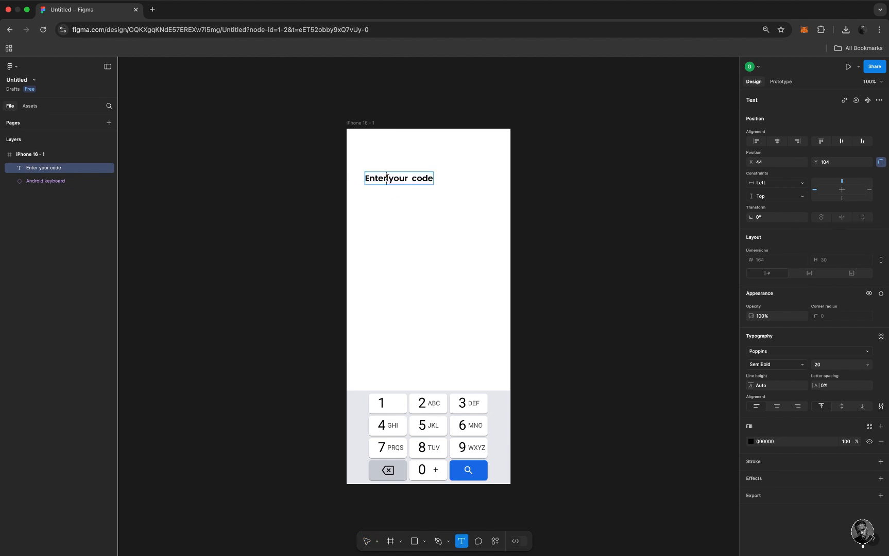
key(Escape)
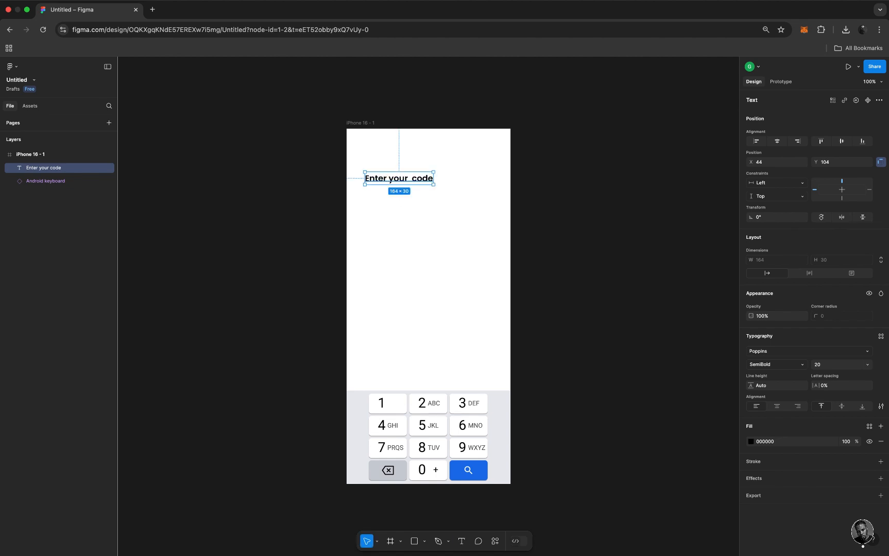
click(405, 213)
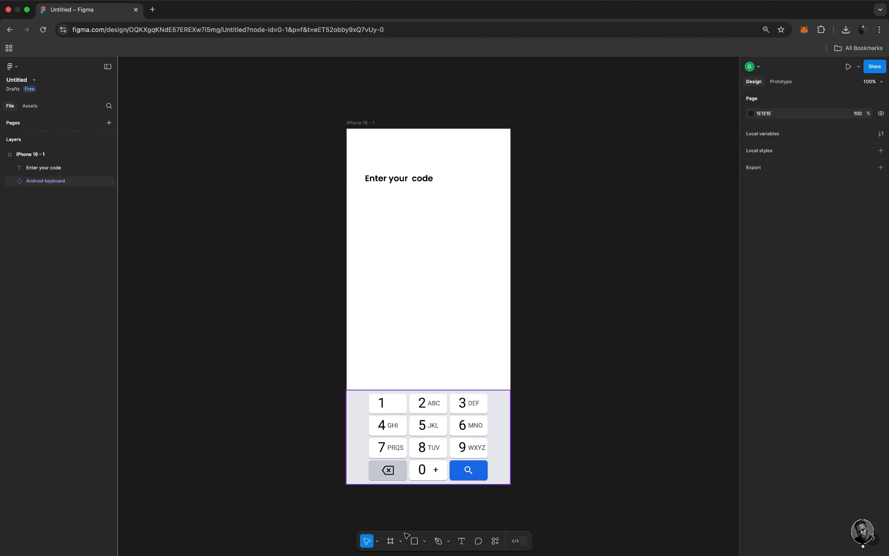
Step: Draw a horizontal line about 68 wide below the "Enter your code" heading, at about X 43, Y 228
click(423, 541)
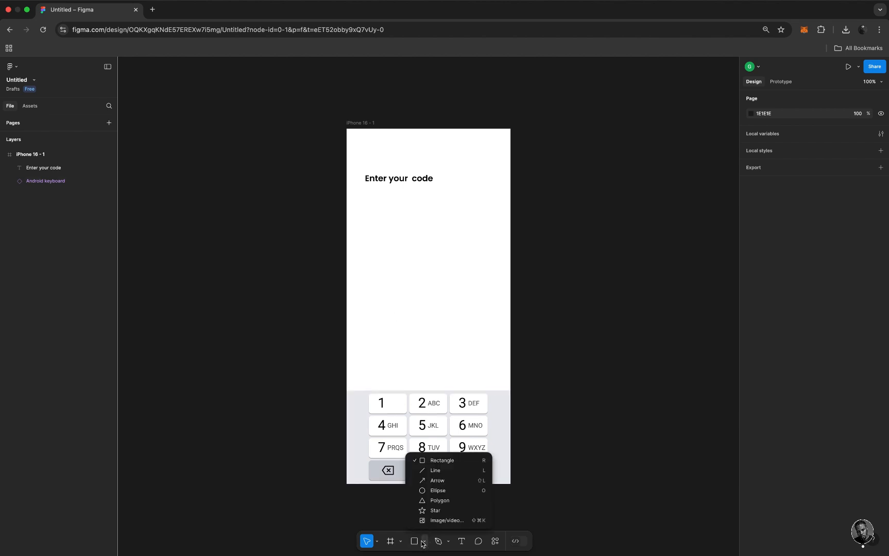
click(436, 470)
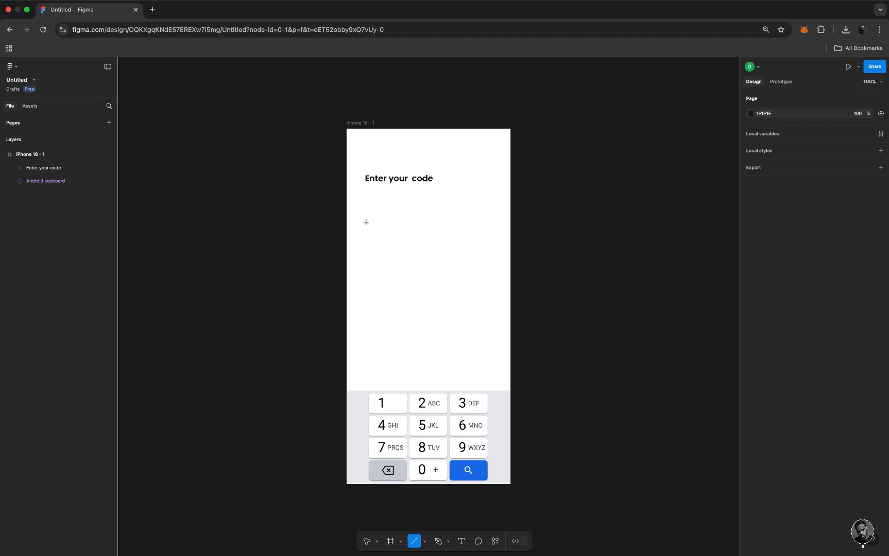
drag(364, 224, 393, 224)
scroll(380, 227, up, 3)
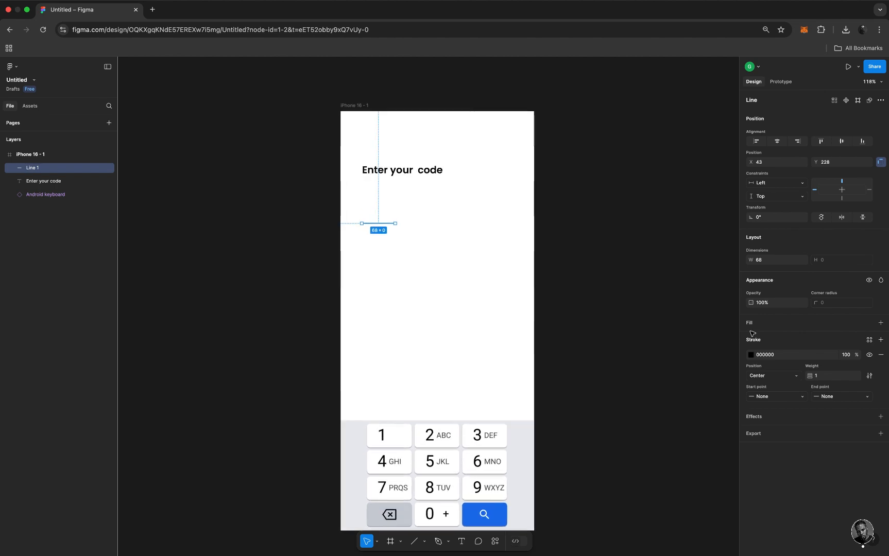
Step: Set the line's stroke weight to 2, allowing the site to lock the mouse on every visit
click(809, 375)
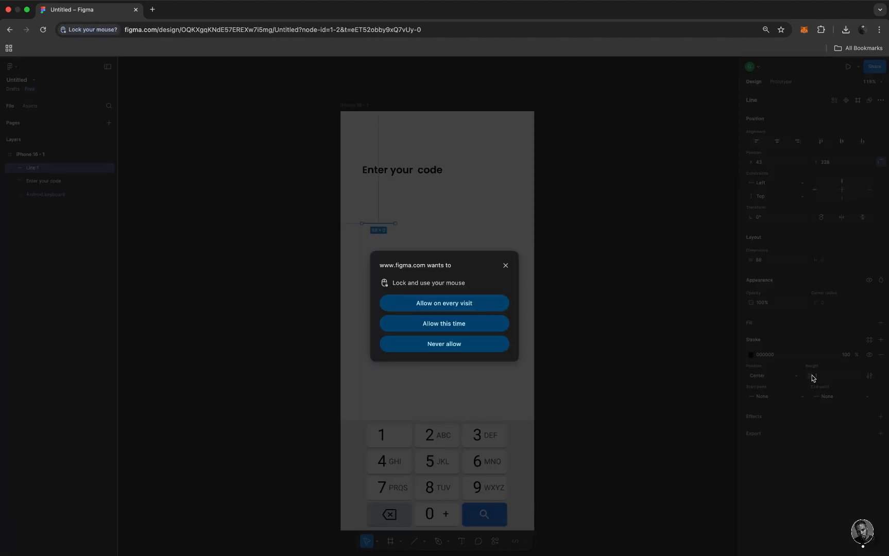
click(506, 266)
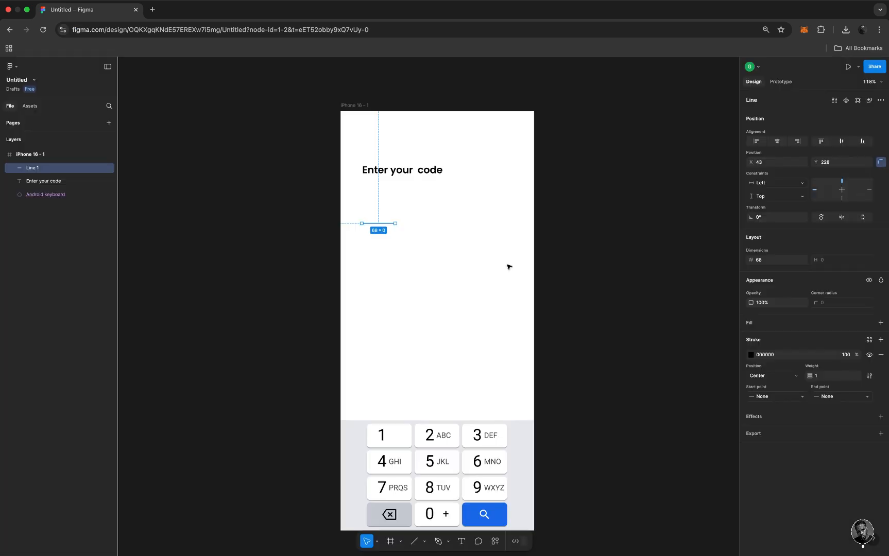
click(811, 376)
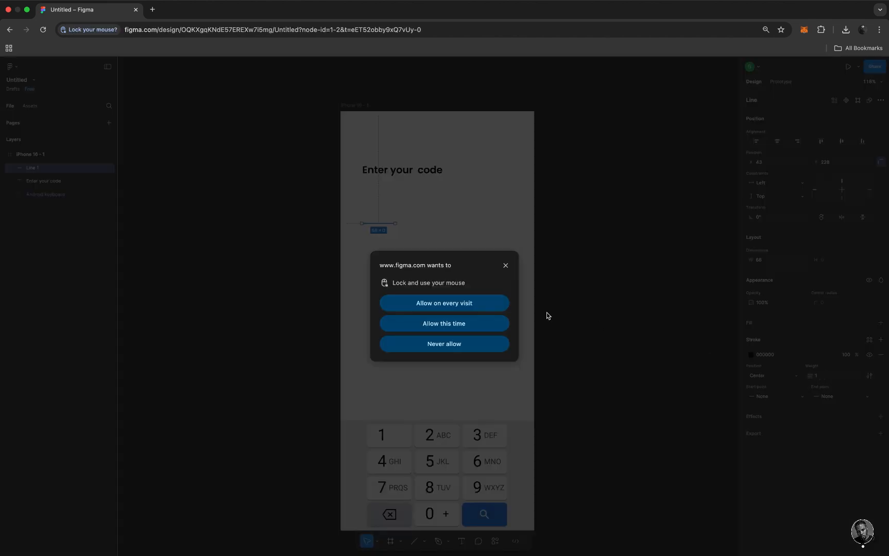
click(441, 304)
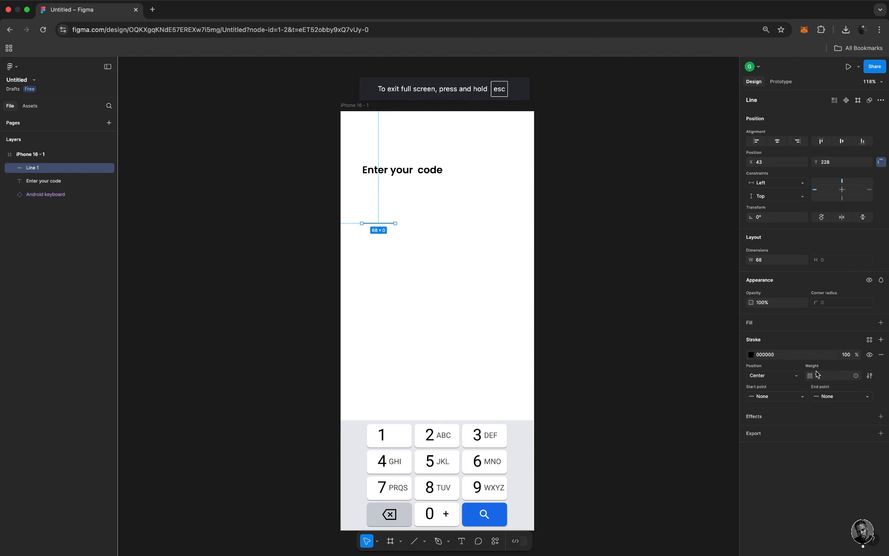
drag(809, 375, 809, 376)
click(395, 303)
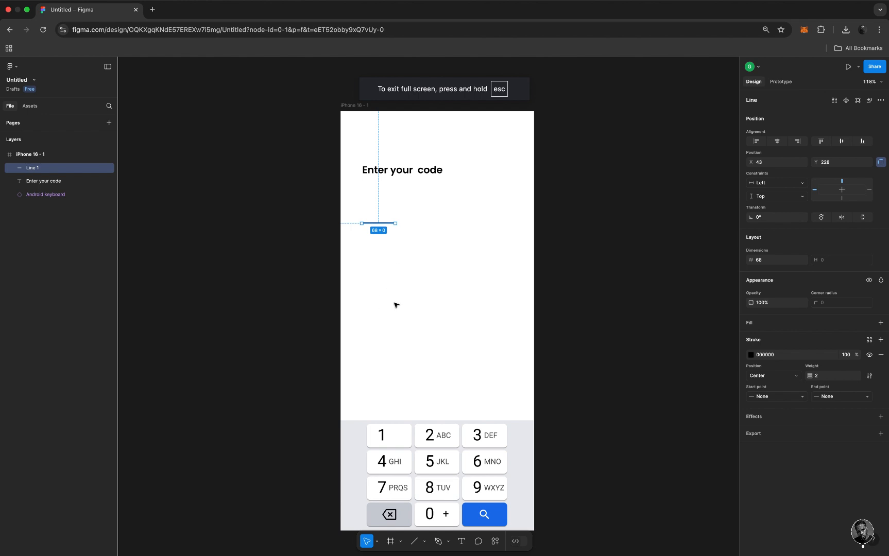
Step: Add a "*" text and place it centred just above the line, at about X 70, Y 198
key(t)
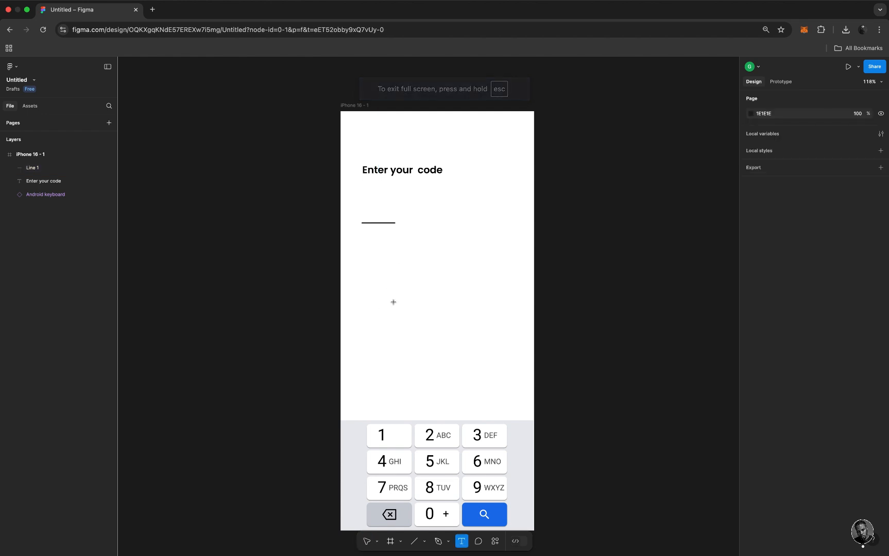
click(373, 264)
text(*)
key(Escape)
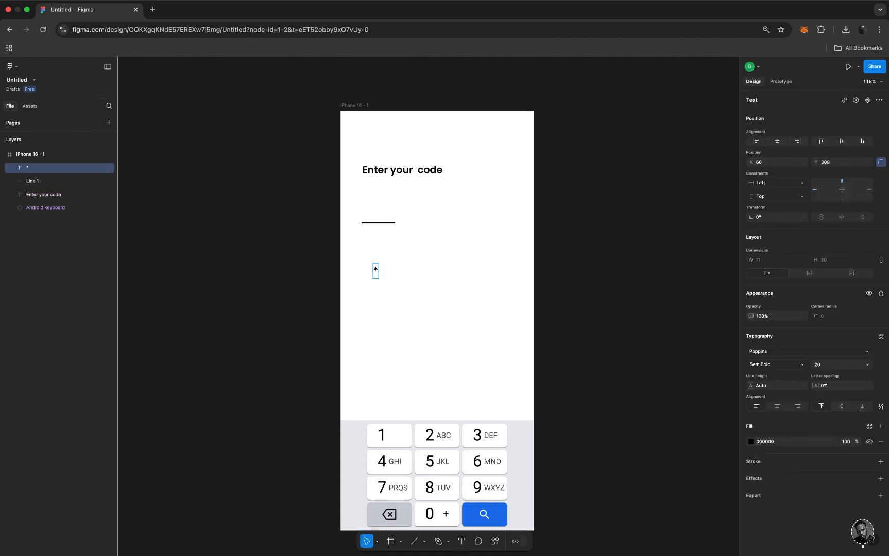
key(Escape)
drag(375, 269, 378, 216)
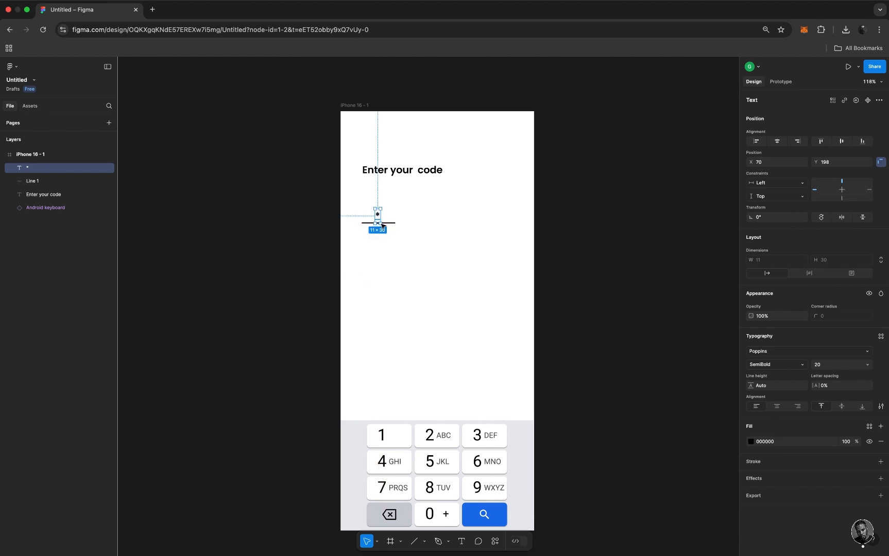
click(400, 260)
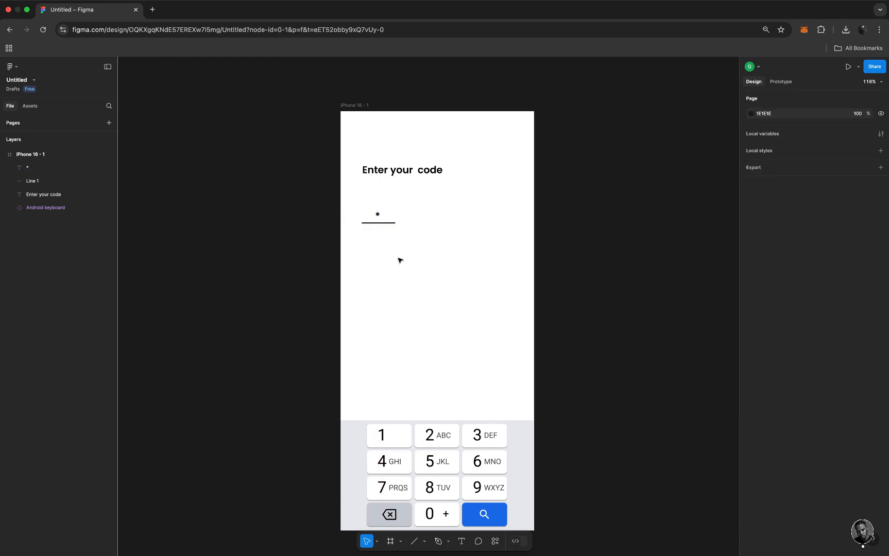
Step: Duplicate the asterisk and its line across the frame to make a row of four evenly spaced code slots
click(378, 215)
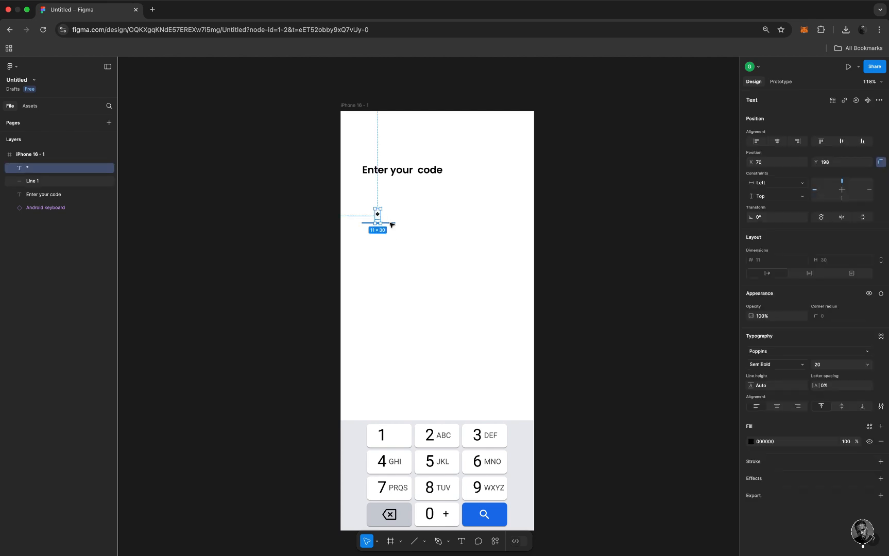
shift+click(391, 224)
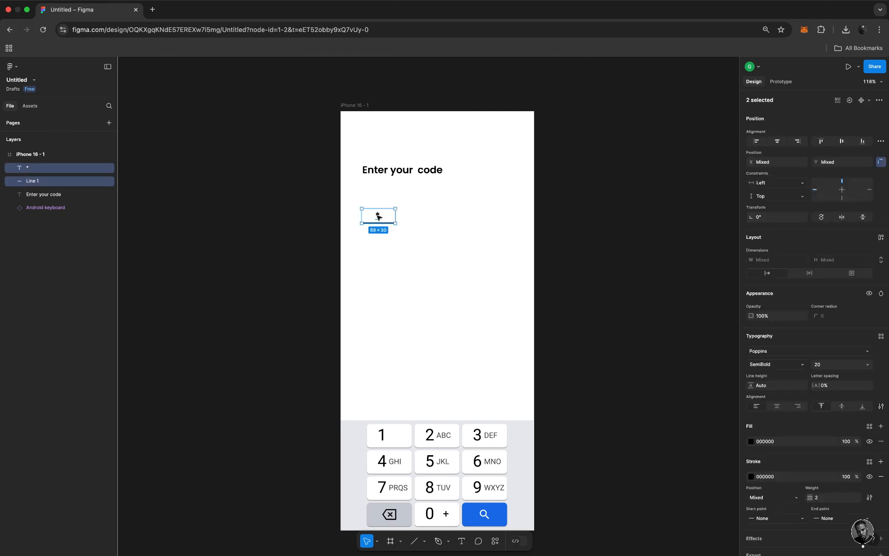
drag(379, 216, 498, 215)
click(258, 228)
scroll(414, 327, down, 3)
scroll(416, 328, down, 3)
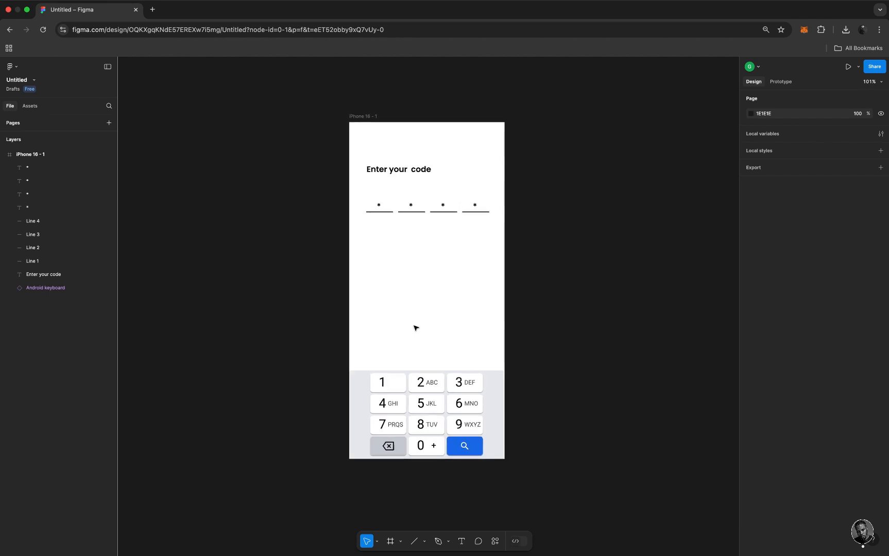
Step: Copy the heading, the four code slots and the keyboard to the empty canvas beside the iPhone 16 frame
scroll(539, 278, right, 2)
scroll(539, 278, up, 1)
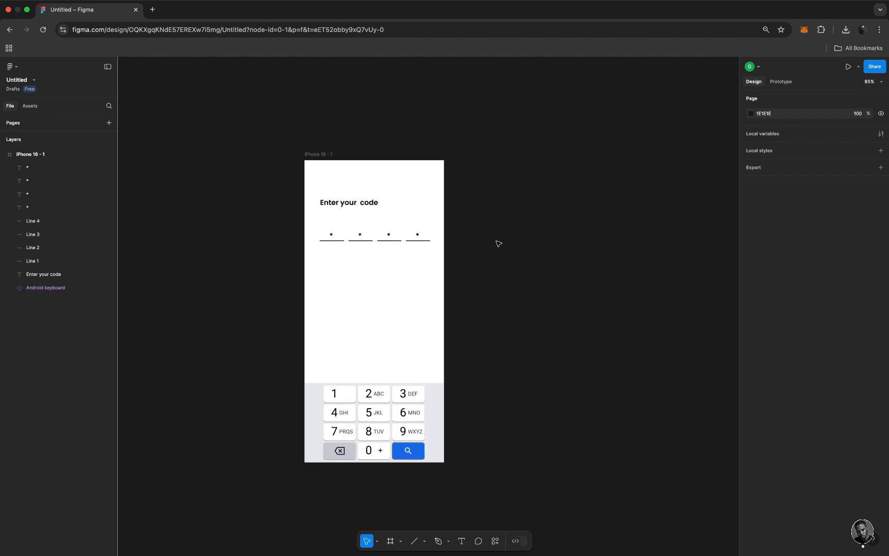
click(324, 154)
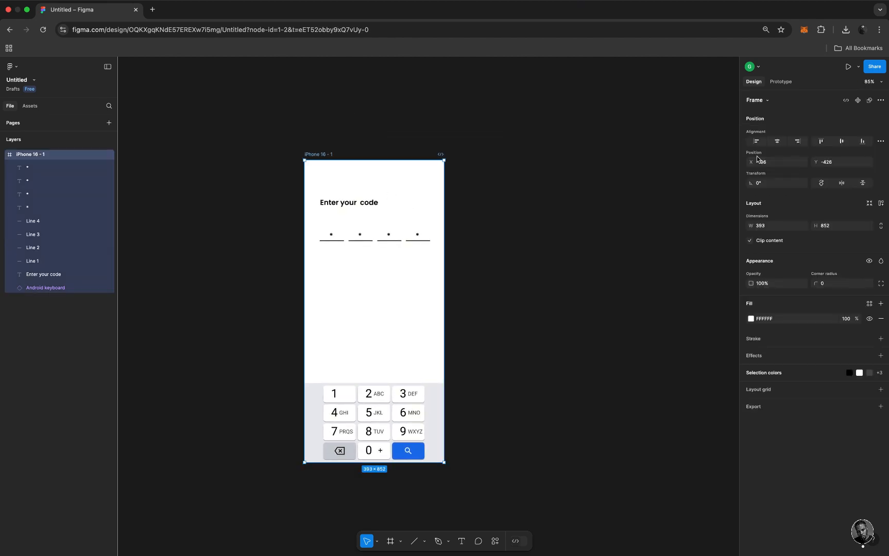
click(556, 203)
drag(270, 188, 495, 478)
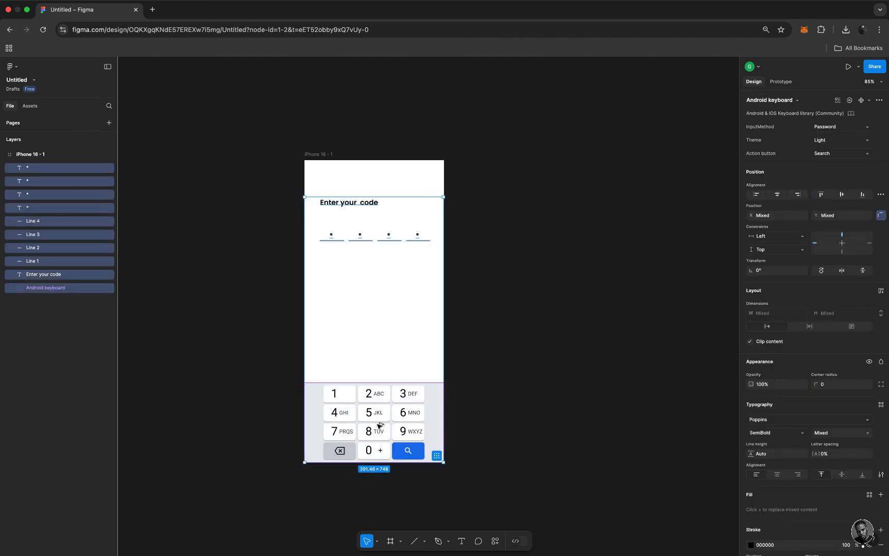
drag(378, 425, 593, 383)
scroll(637, 307, right, 2)
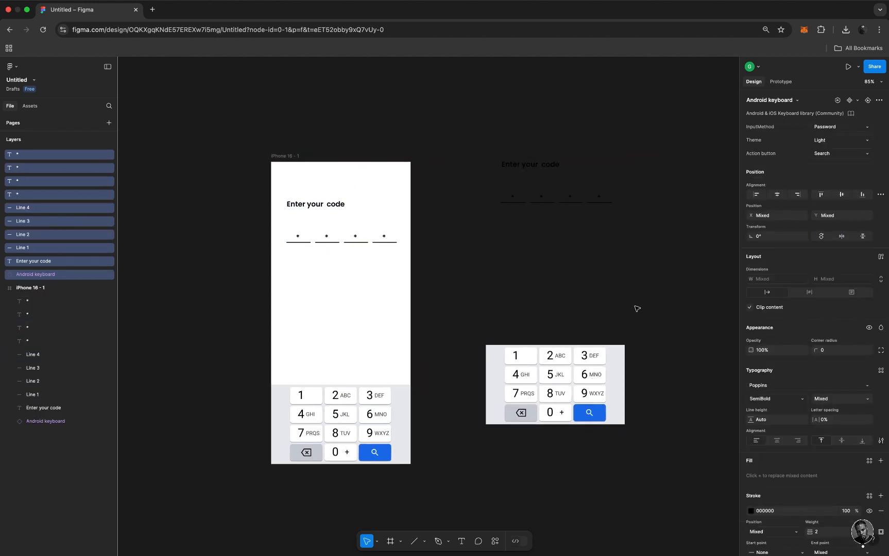
click(655, 262)
Step: Change the page background colour to the light grey B8B2B2
scroll(593, 201, up, 10)
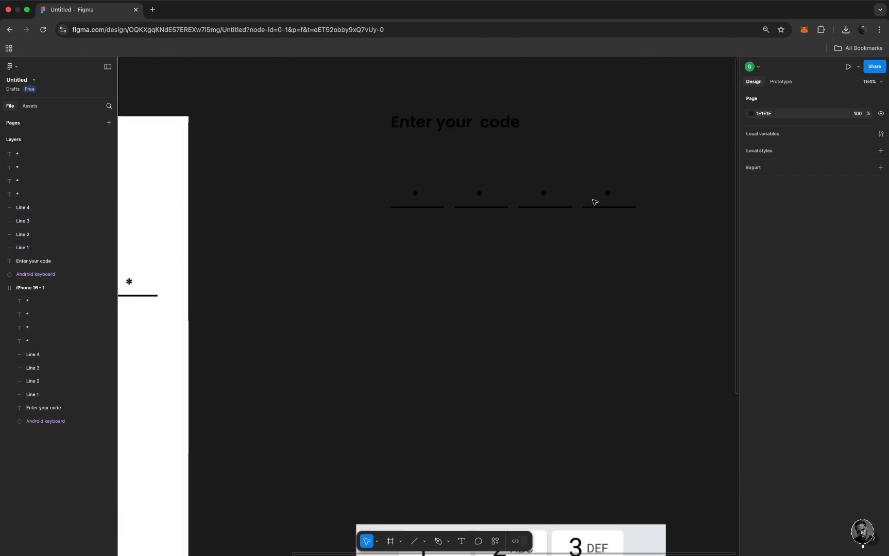
scroll(465, 212, down, 5)
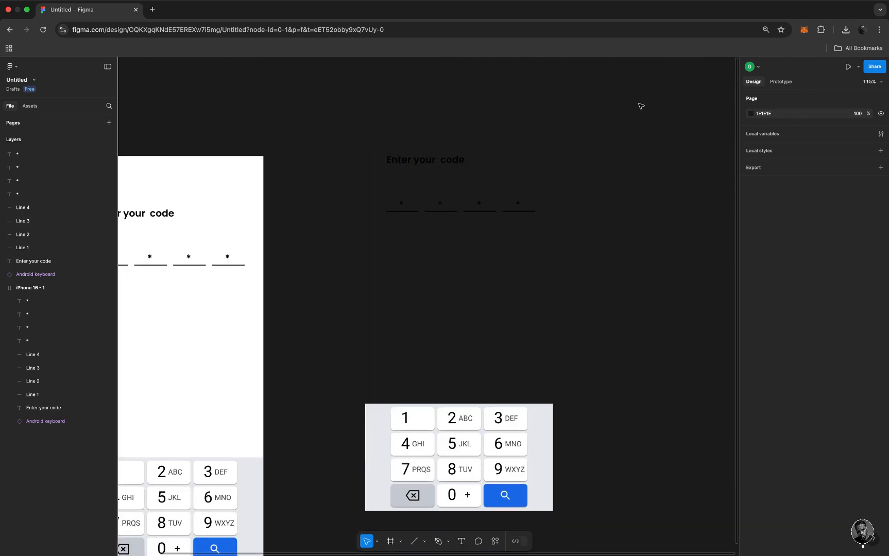
click(751, 114)
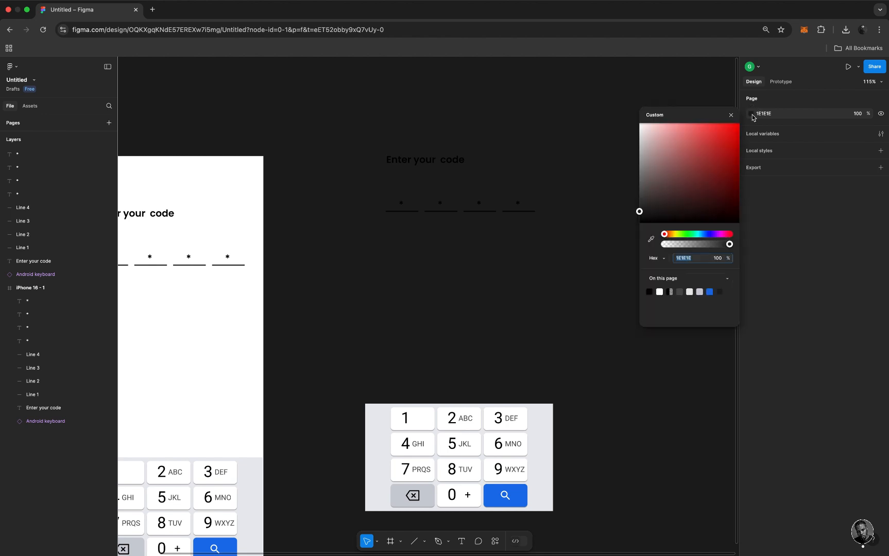
click(643, 152)
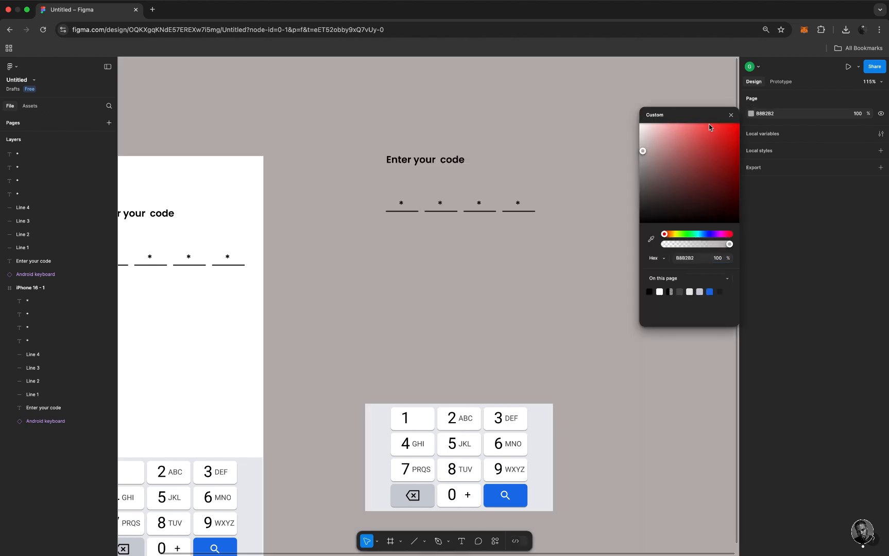
click(730, 115)
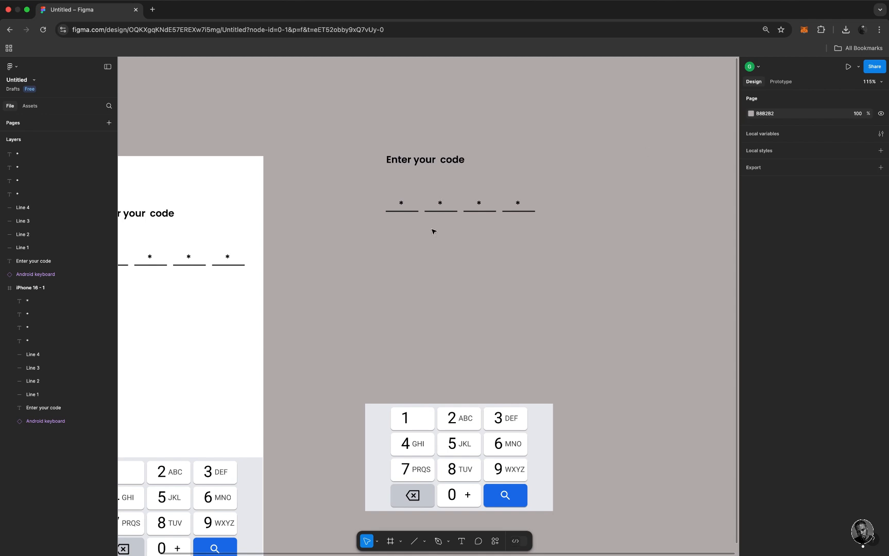
Step: Turn the copied heading, code slots and keyboard into one component and add a second variant to it
scroll(432, 232, down, 2)
drag(358, 106, 581, 483)
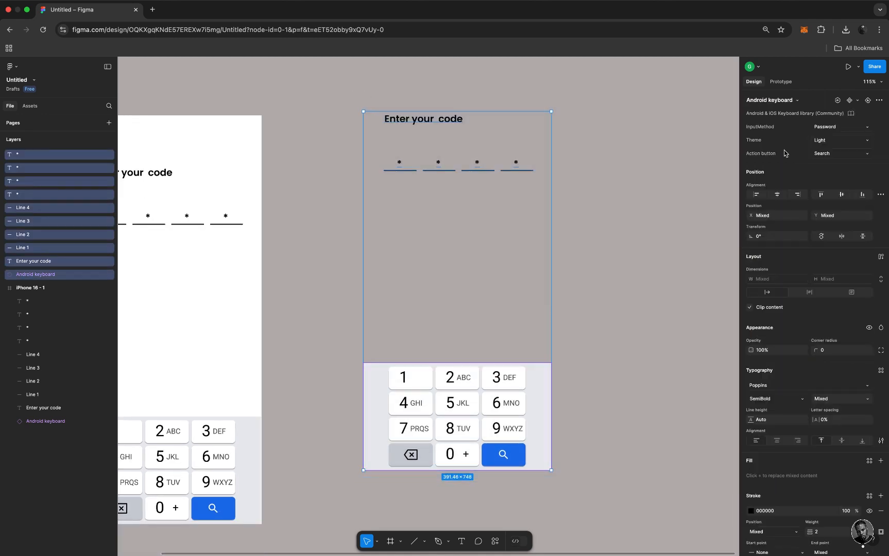
click(849, 101)
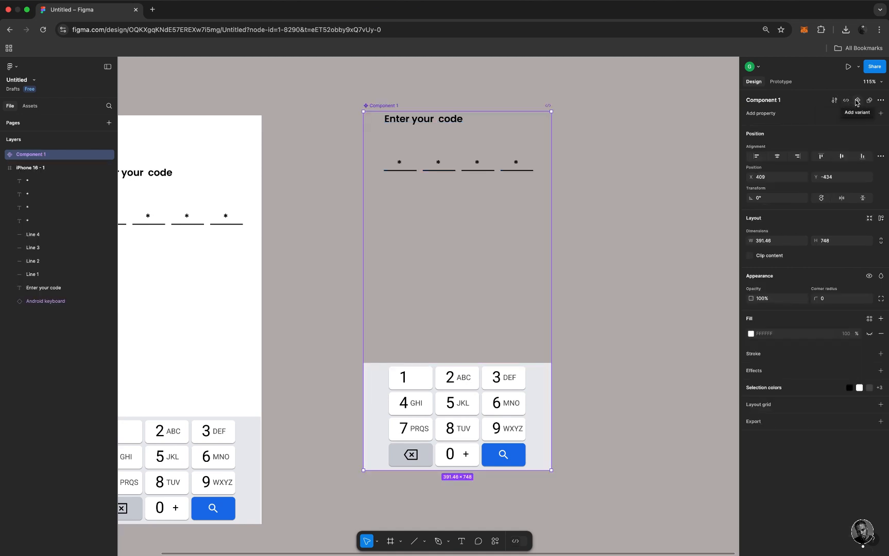
click(856, 102)
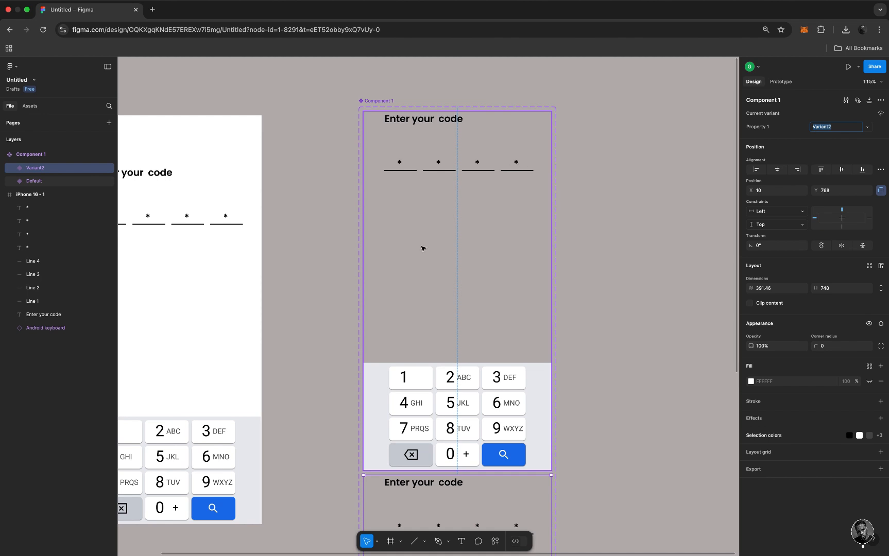
scroll(446, 234, up, 3)
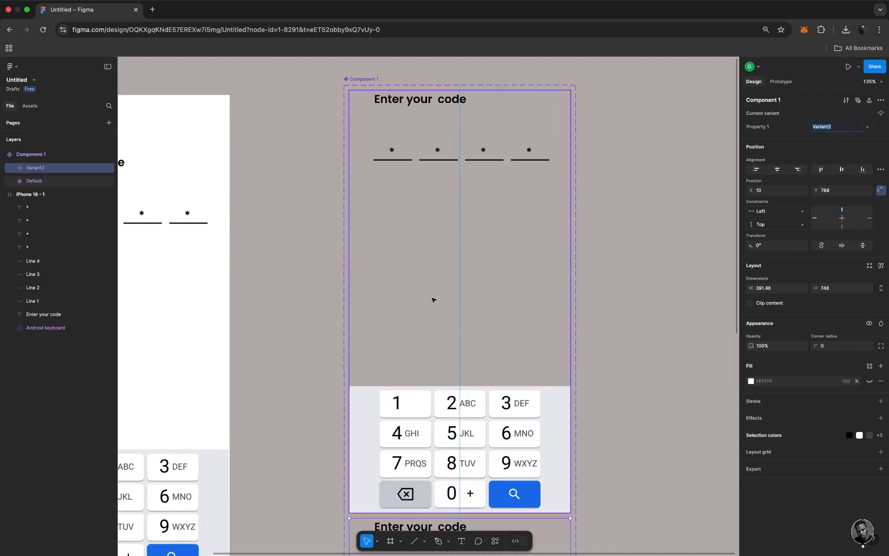
scroll(432, 300, down, 3)
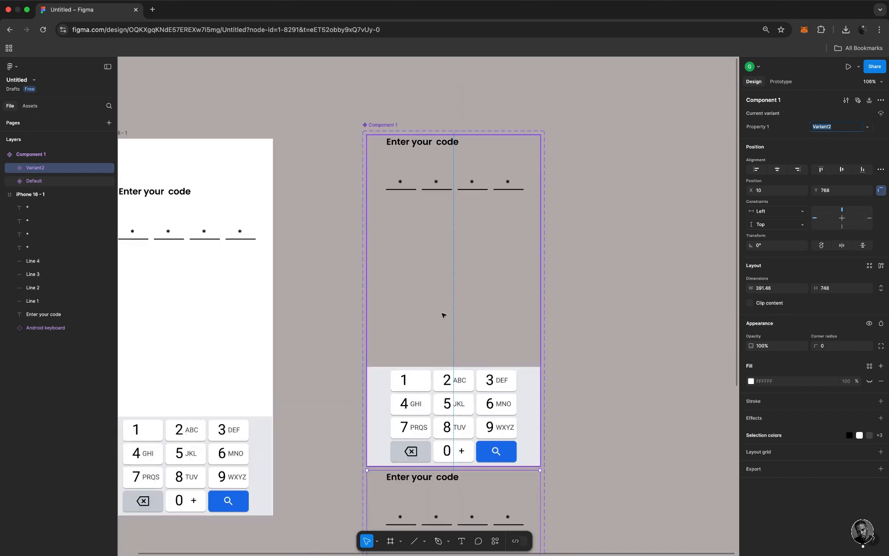
Step: Set the opacity of all four asterisks in the Default variant to 0%
click(461, 506)
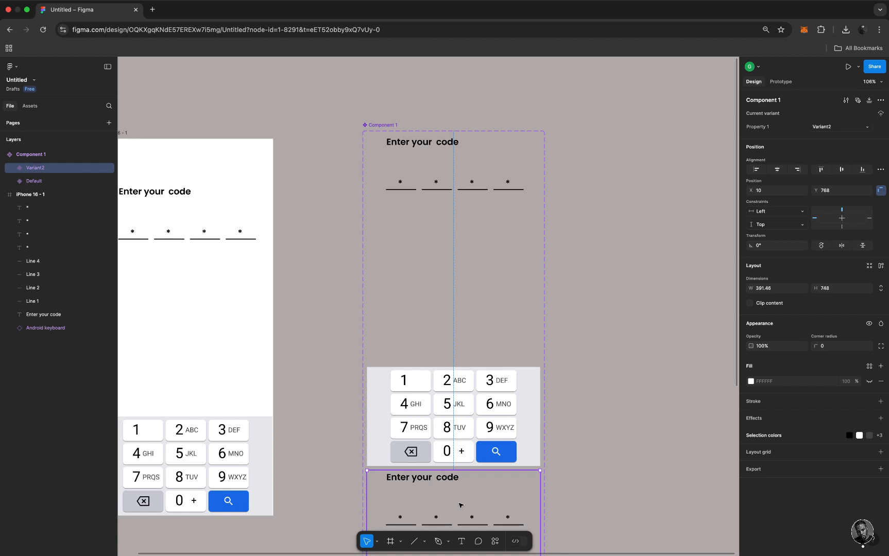
click(492, 281)
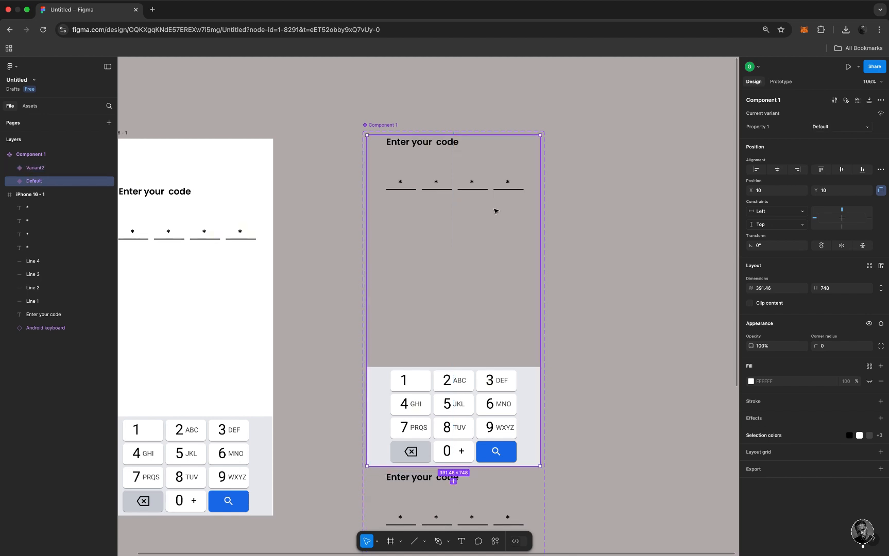
double_click(508, 182)
scroll(508, 183, up, 5)
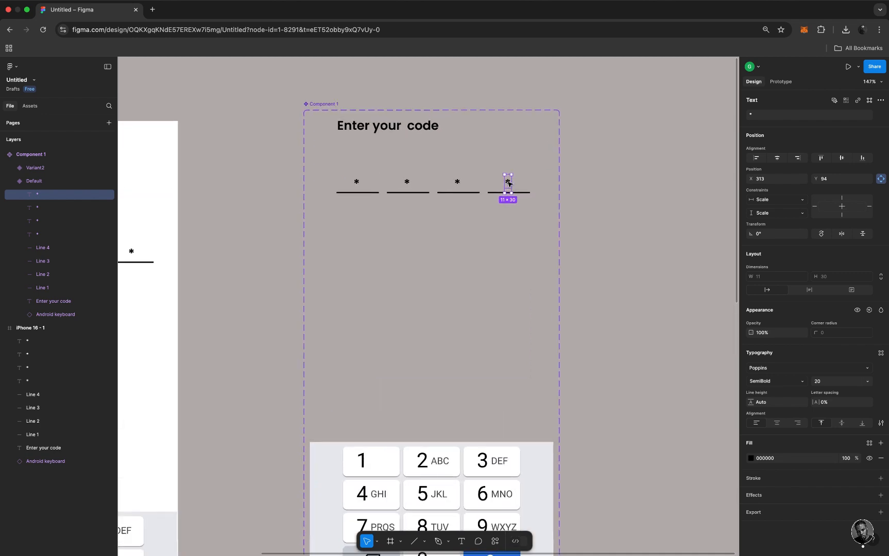
shift+click(457, 182)
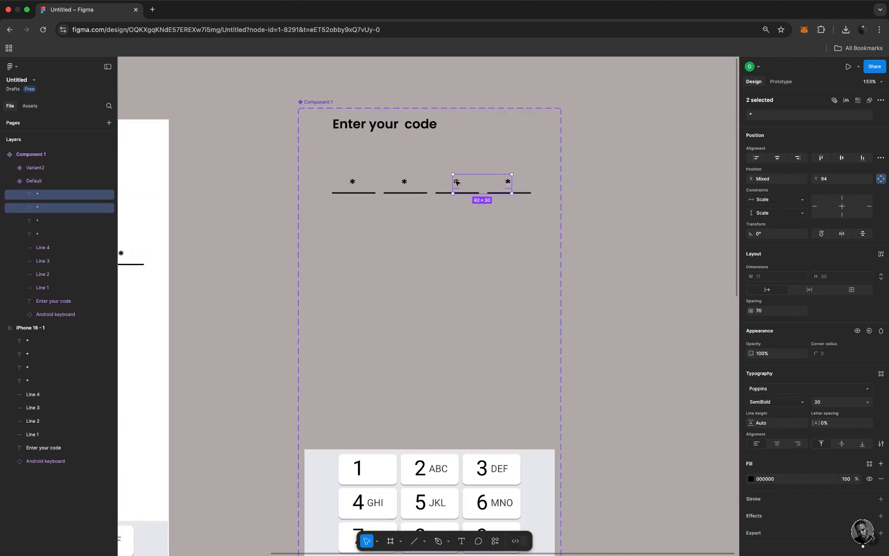
shift+click(405, 183)
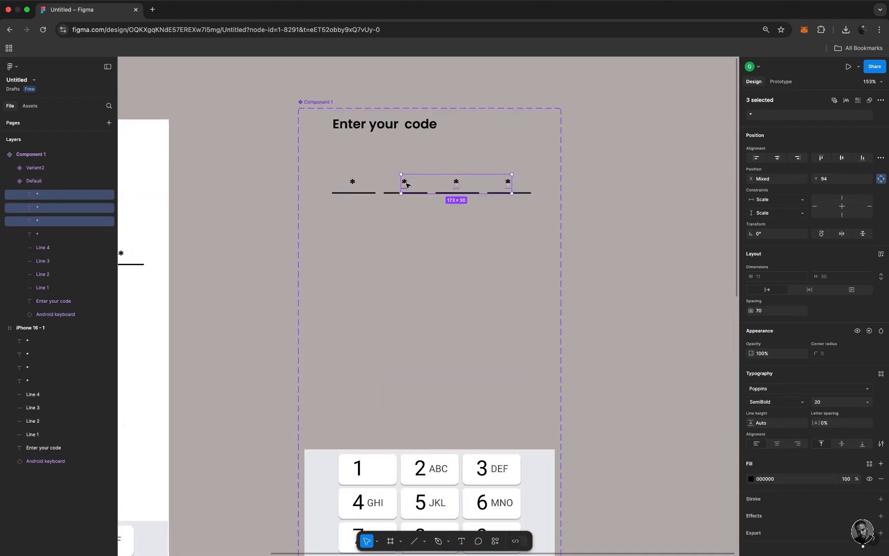
shift+click(353, 184)
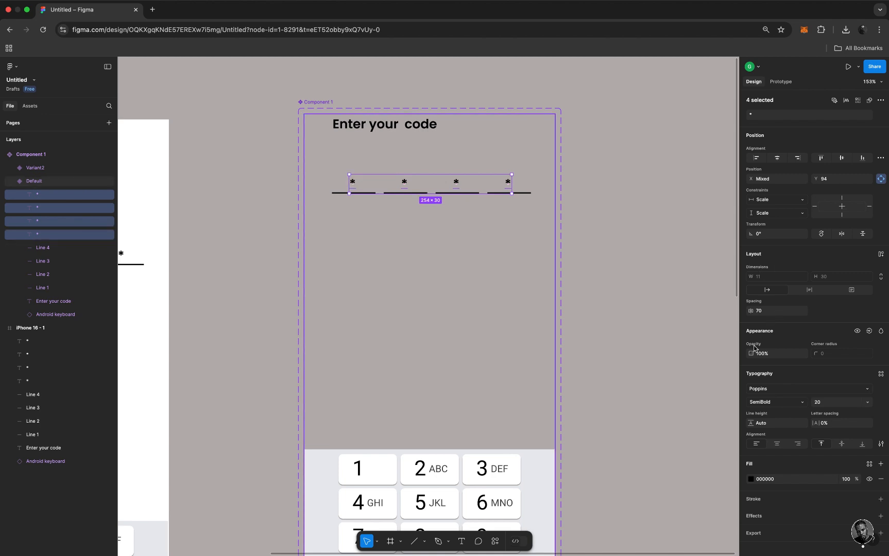
drag(751, 351, 496, 365)
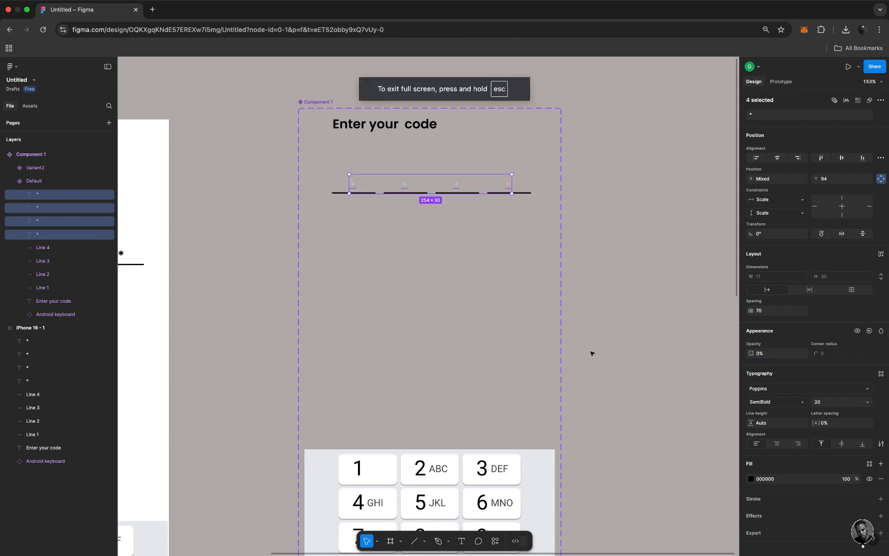
click(612, 349)
Step: Set the opacity of the second, third and fourth asterisks in Variant2 to 0%, leaving the first one out of the selection
scroll(592, 353, down, 5)
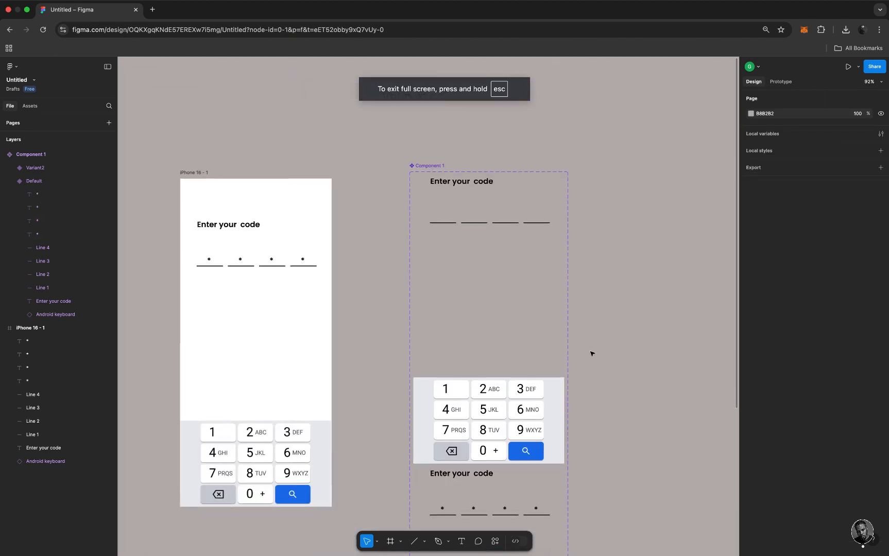
scroll(535, 402, down, 3)
scroll(523, 420, up, 5)
click(522, 420)
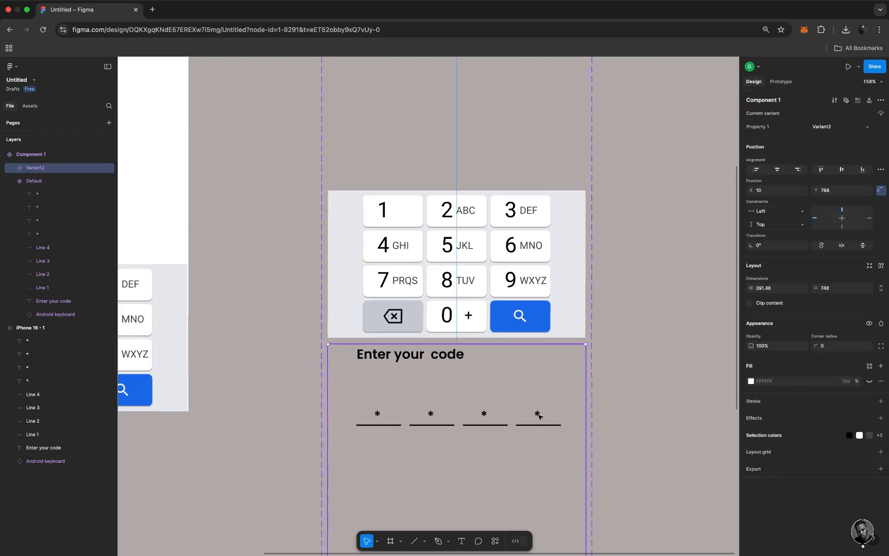
click(538, 416)
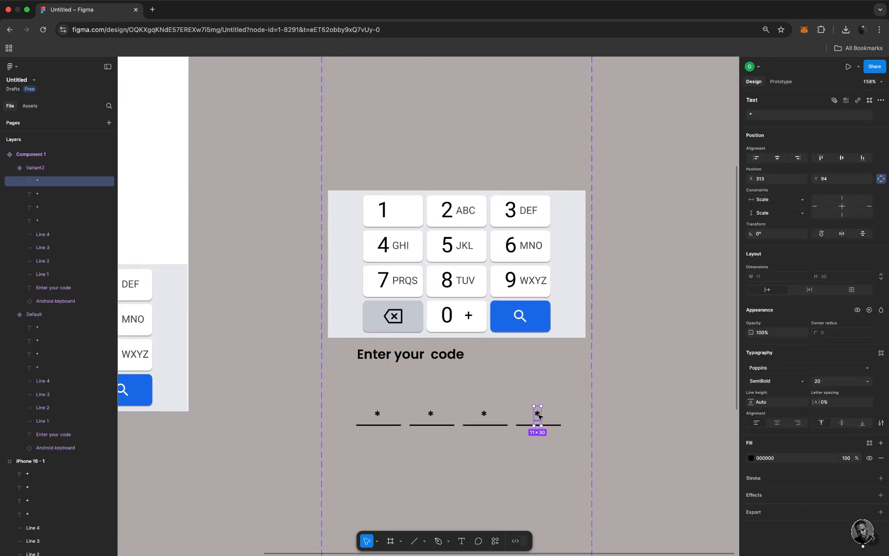
shift+click(484, 415)
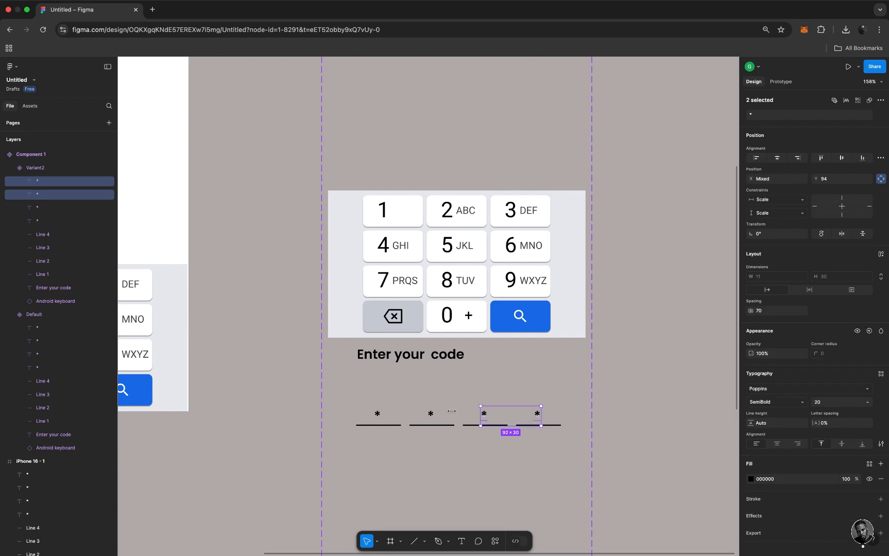
shift+click(430, 414)
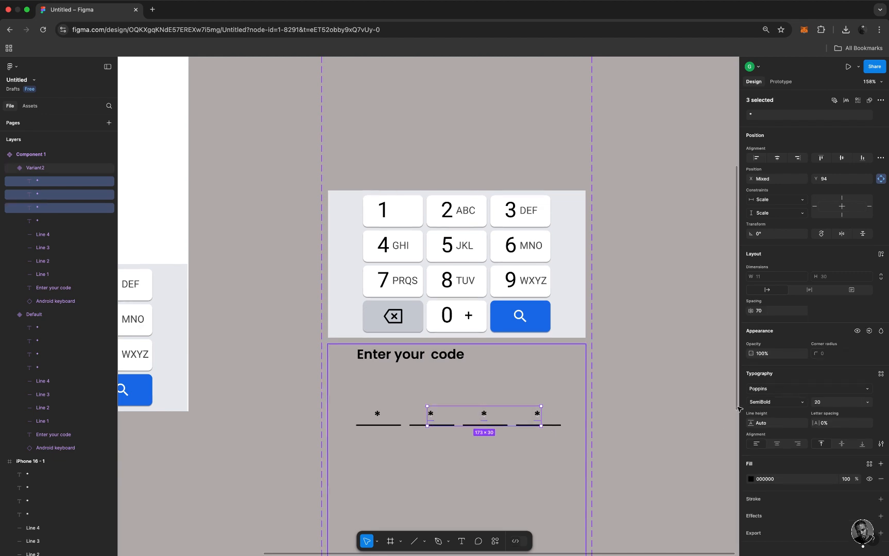
mouse_move(751, 353)
mouse_down()
mouse_move(619, 357)
mouse_move(754, 353)
mouse_up()
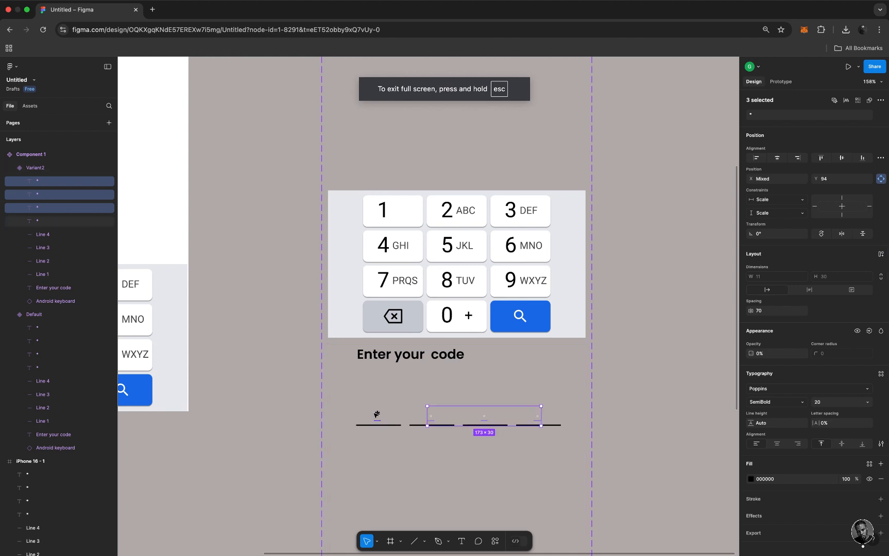
Step: Add a prototype connection from the rectangle of the Default variant's 2 key to Variant2, with On tap, Change to and Instant animation
scroll(383, 449, down, 5)
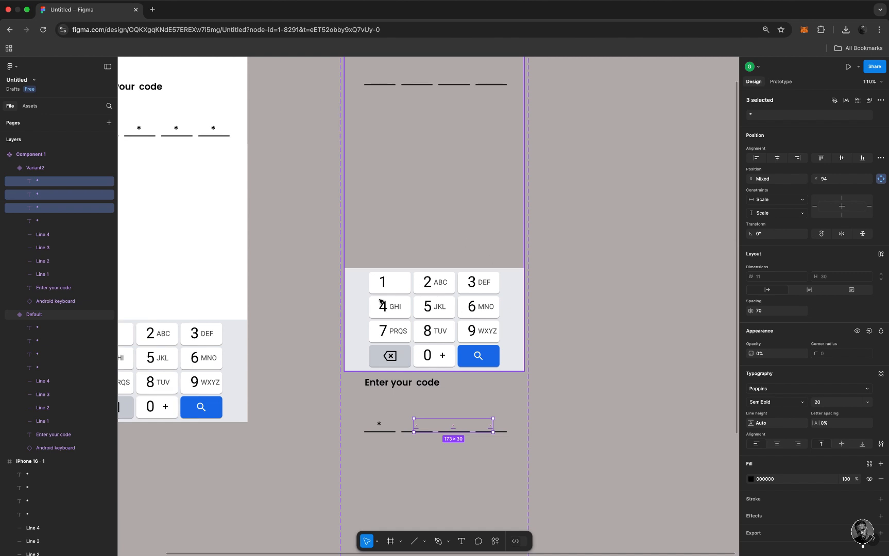
click(427, 228)
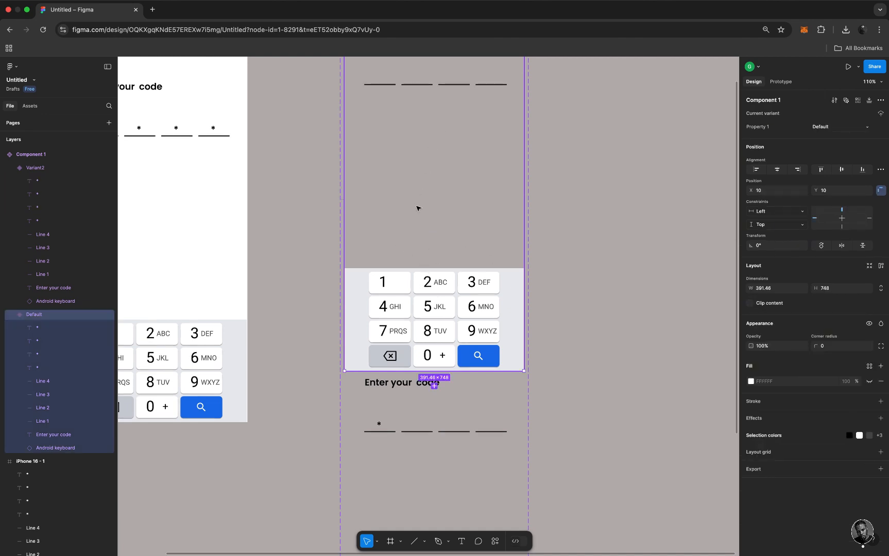
click(781, 83)
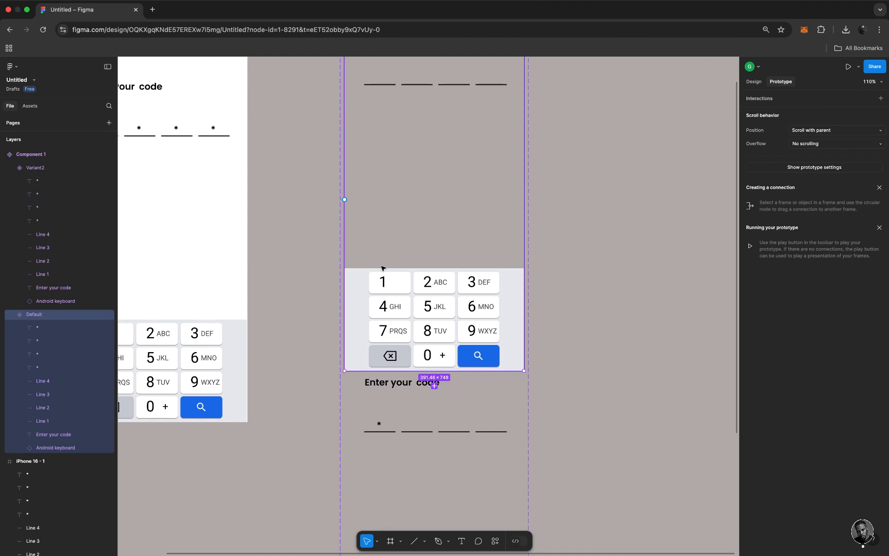
double_click(437, 293)
double_click(437, 293)
double_click(438, 293)
double_click(438, 293)
double_click(437, 292)
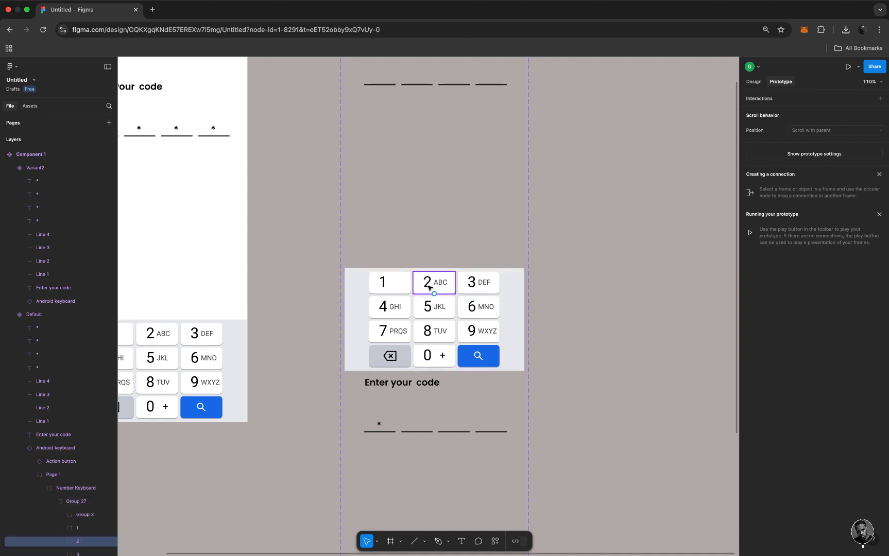
double_click(429, 282)
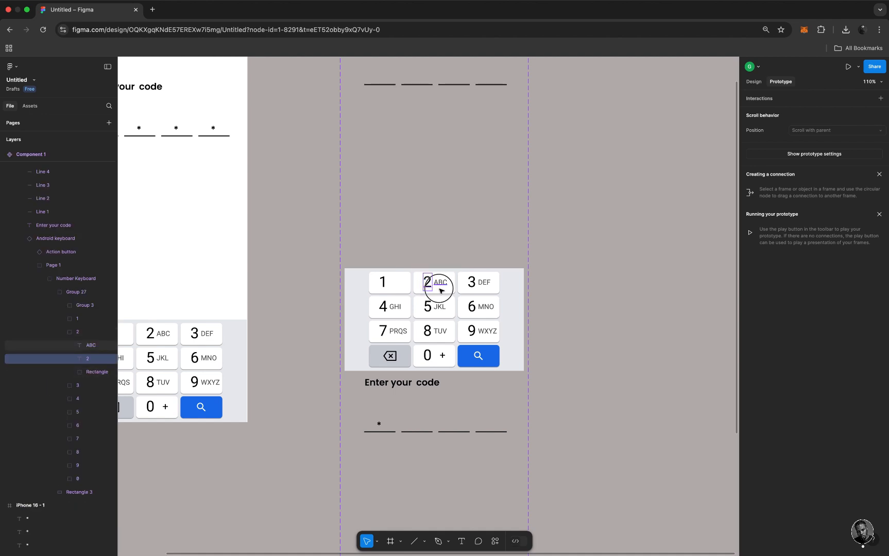
click(441, 288)
click(441, 288)
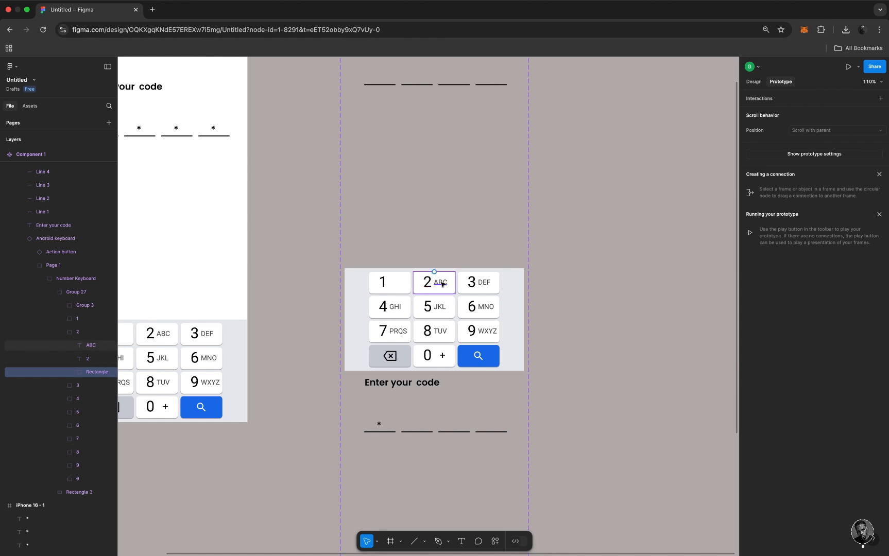
scroll(438, 283, down, 2)
mouse_move(434, 259)
drag(430, 258, 423, 351)
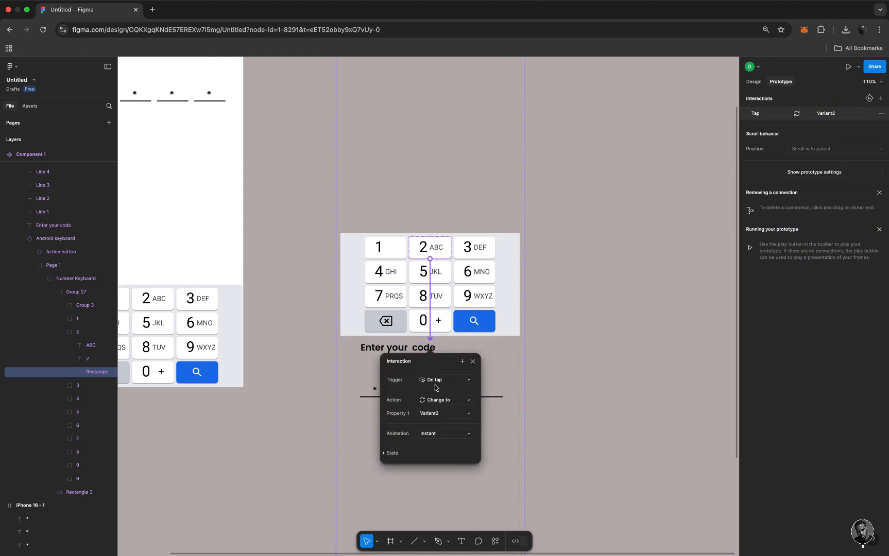
click(472, 364)
Step: Duplicate the iPhone 16 - 1 frame to the free canvas beyond the component and delete the copy's contents, leaving an empty frame
scroll(474, 366, down, 10)
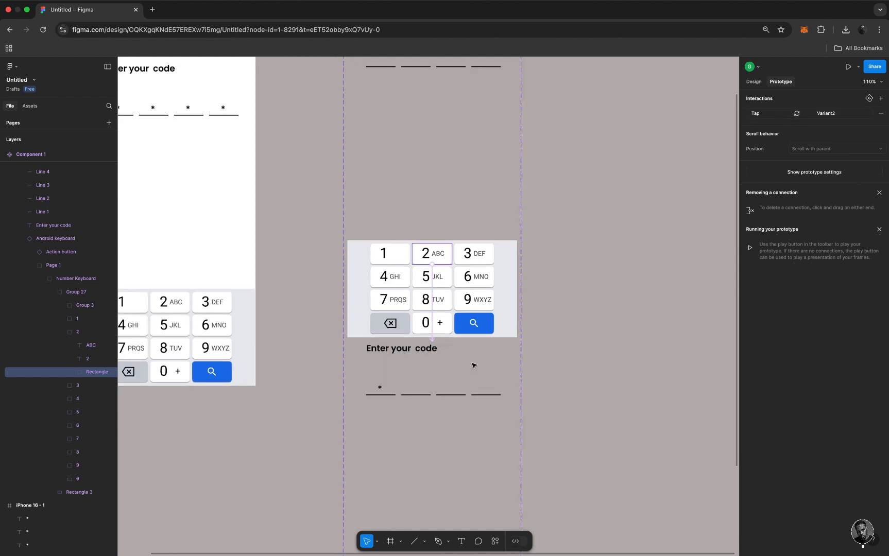
scroll(474, 366, up, 5)
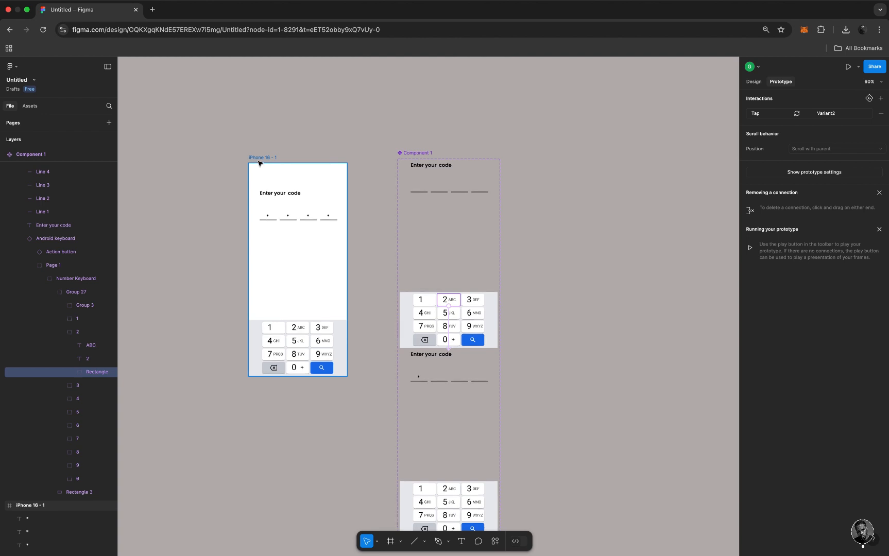
click(258, 156)
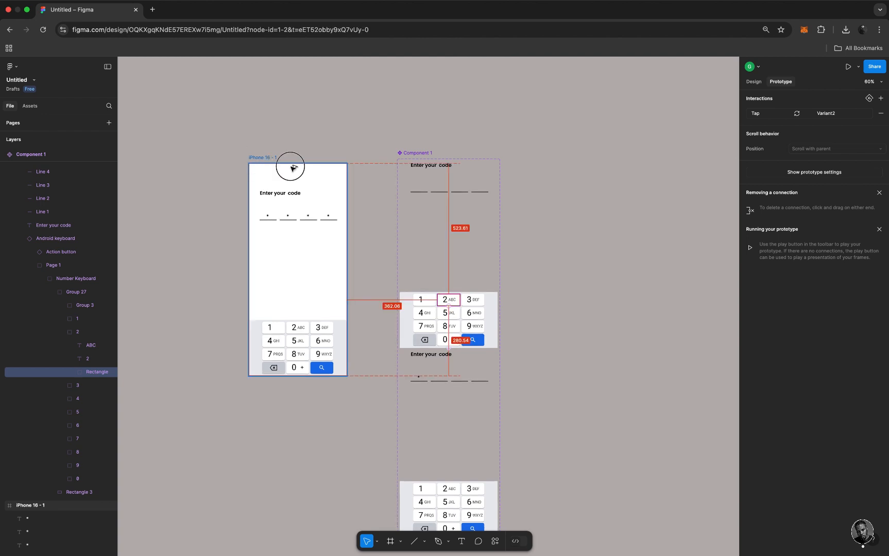
drag(564, 188, 569, 188)
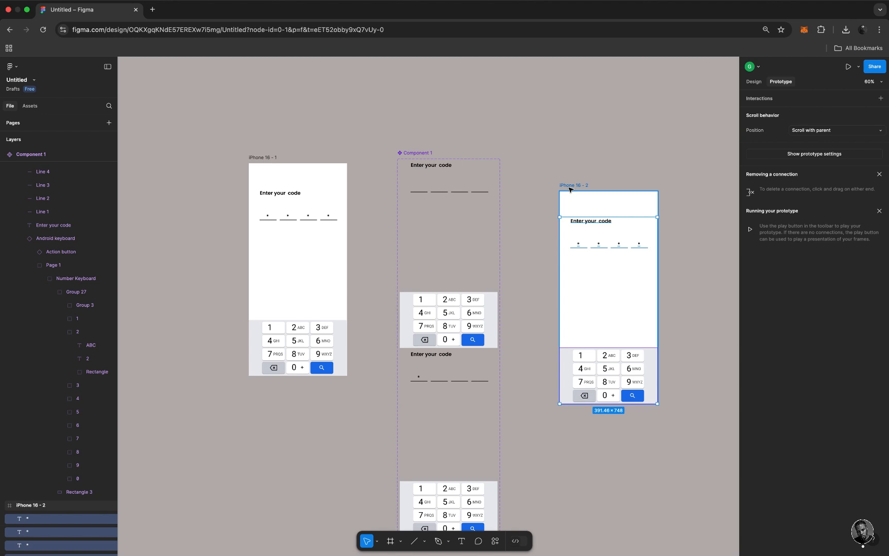
key(Delete)
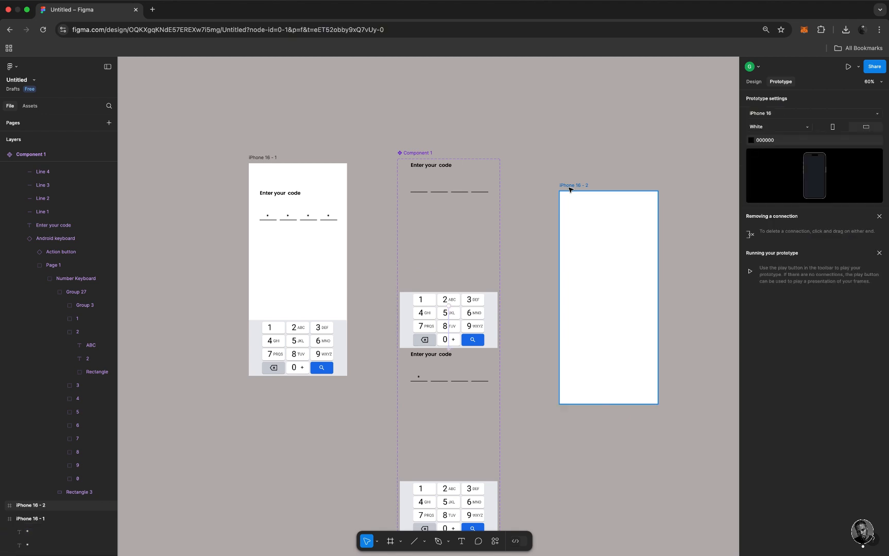
Step: Place an instance of Component 1 from the assets created in this file into the empty iPhone 16 - 2 frame, aligned to its lower edge
click(31, 106)
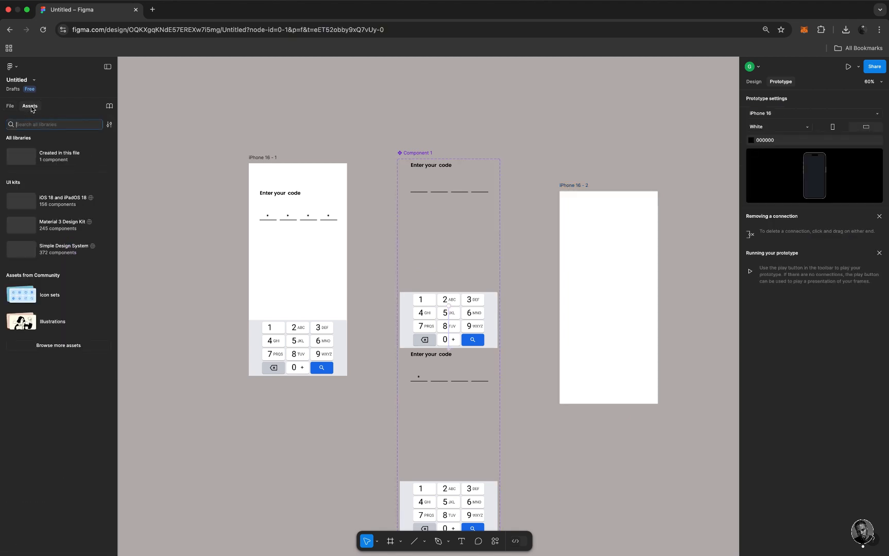
click(110, 125)
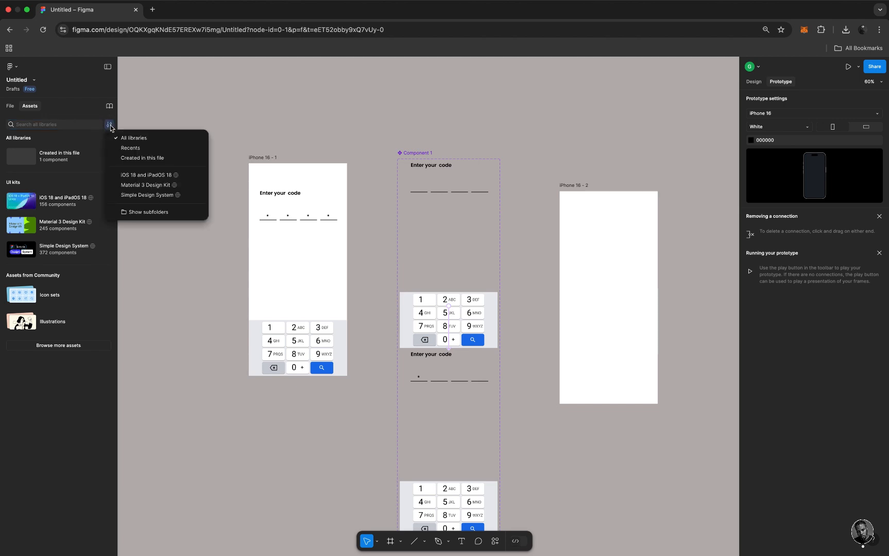
click(140, 160)
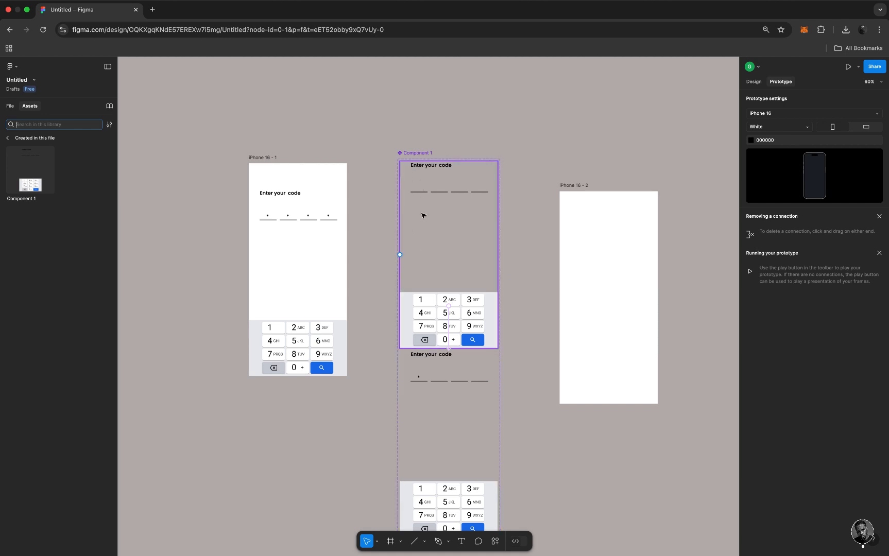
click(26, 175)
drag(26, 175, 590, 323)
Step: Preview the iPhone 16 - 2 frame, restart the prototype to test the 2 key again, and close the preview
scroll(592, 324, up, 3)
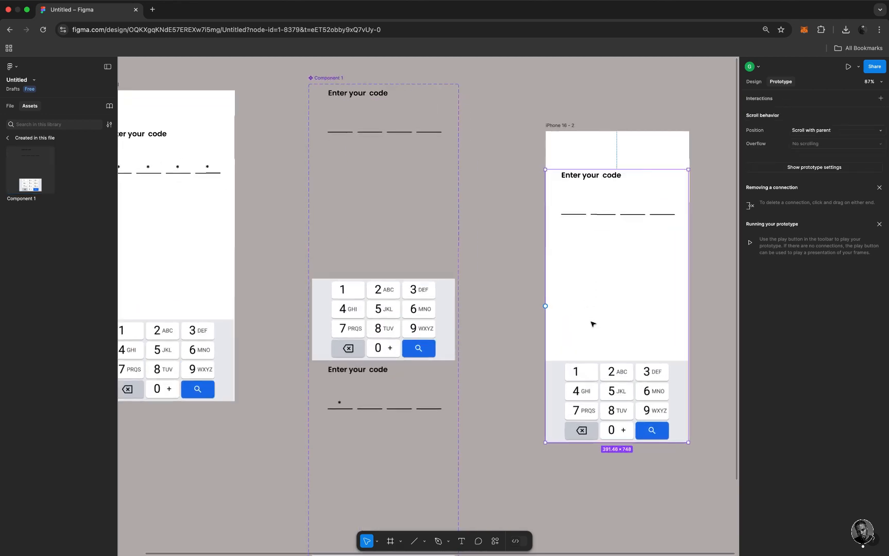
scroll(591, 321, right, 3)
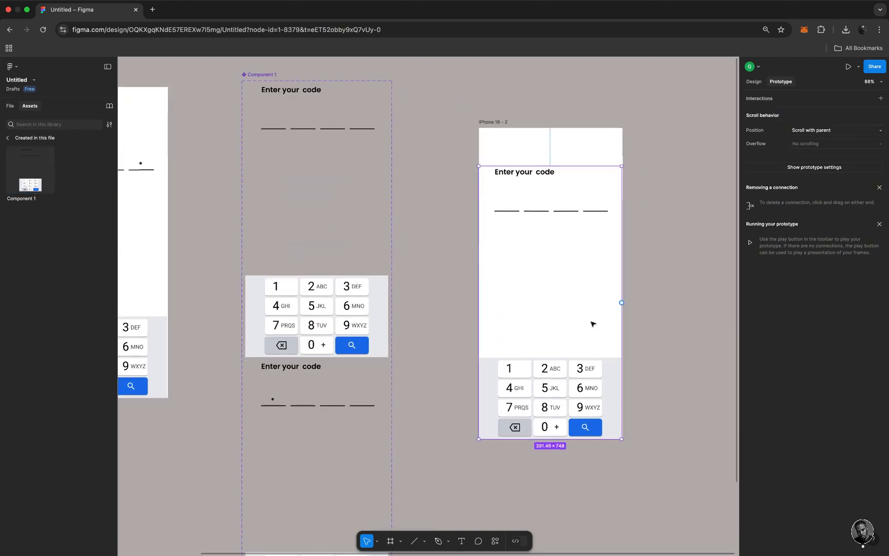
click(492, 123)
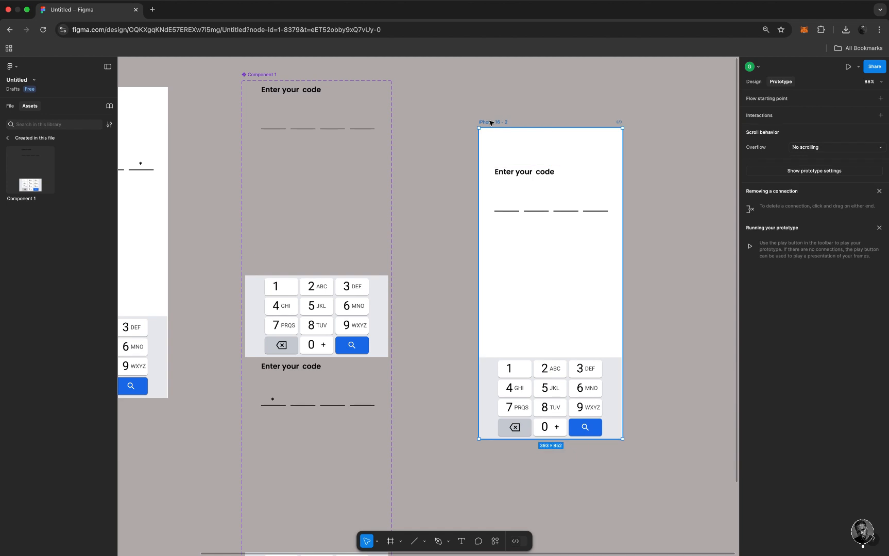
key(shift+space)
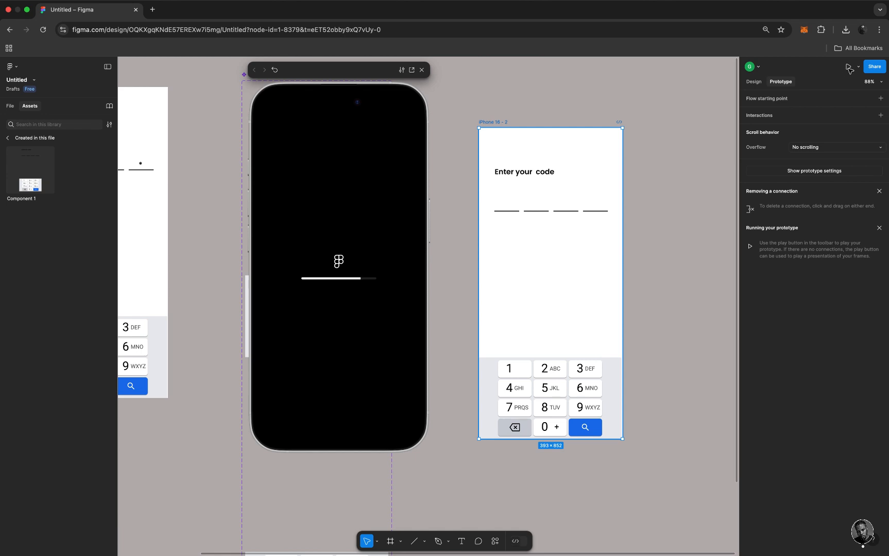
drag(310, 69, 354, 76)
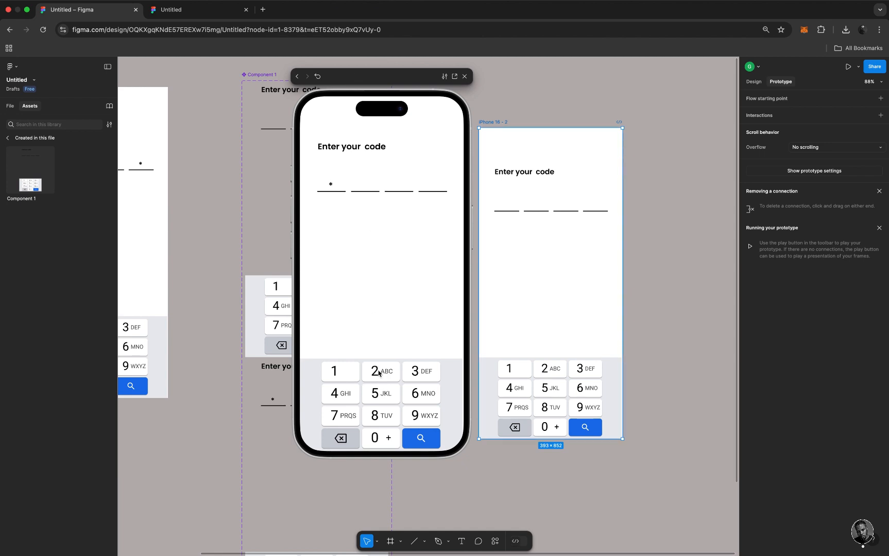
click(317, 76)
click(380, 364)
click(465, 76)
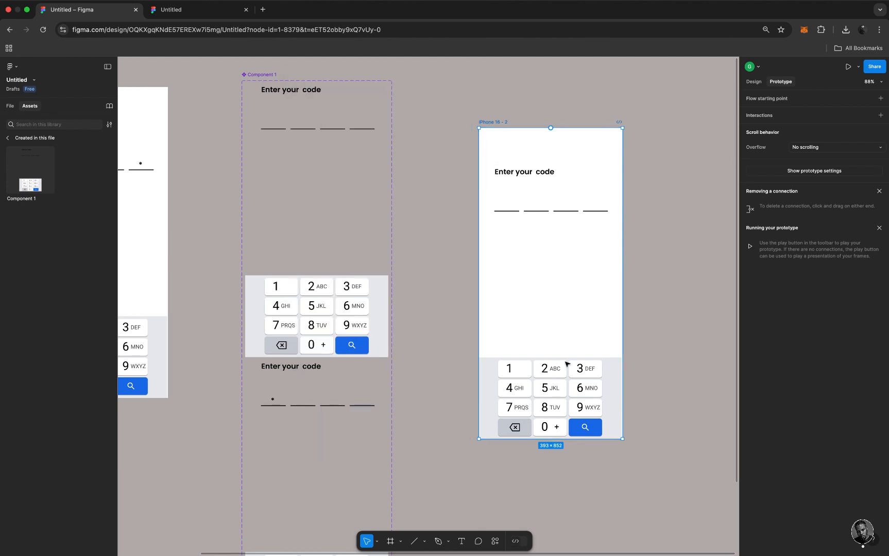
scroll(567, 363, down, 5)
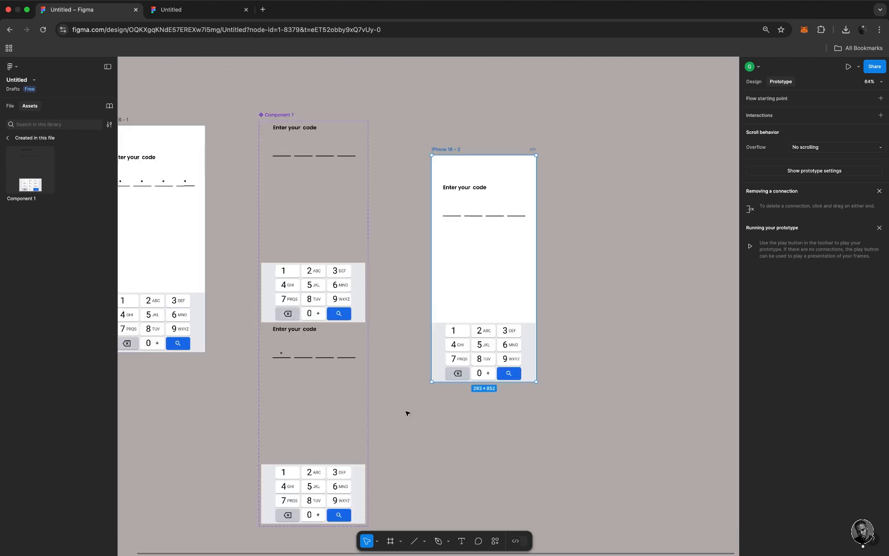
Step: Add a new variant to Component 1 directly below Variant2
scroll(408, 414, down, 3)
click(372, 392)
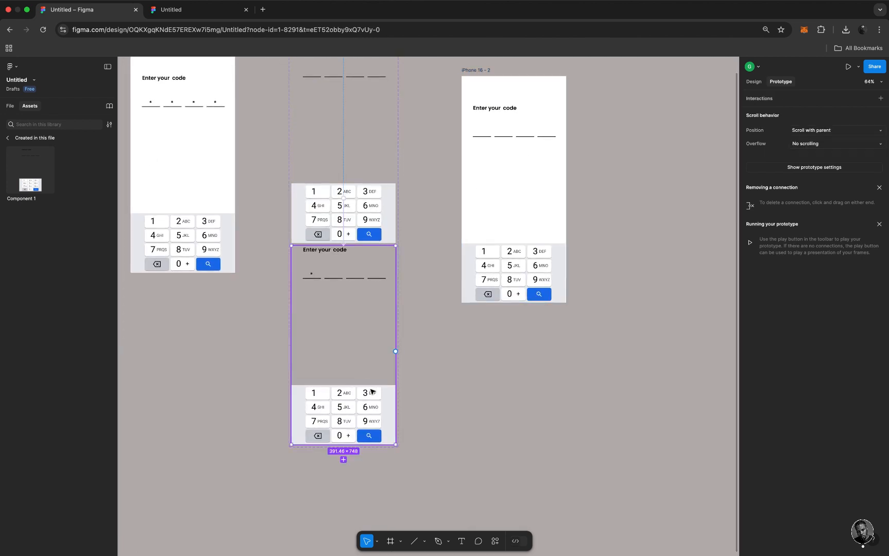
scroll(372, 392, down, 2)
click(353, 405)
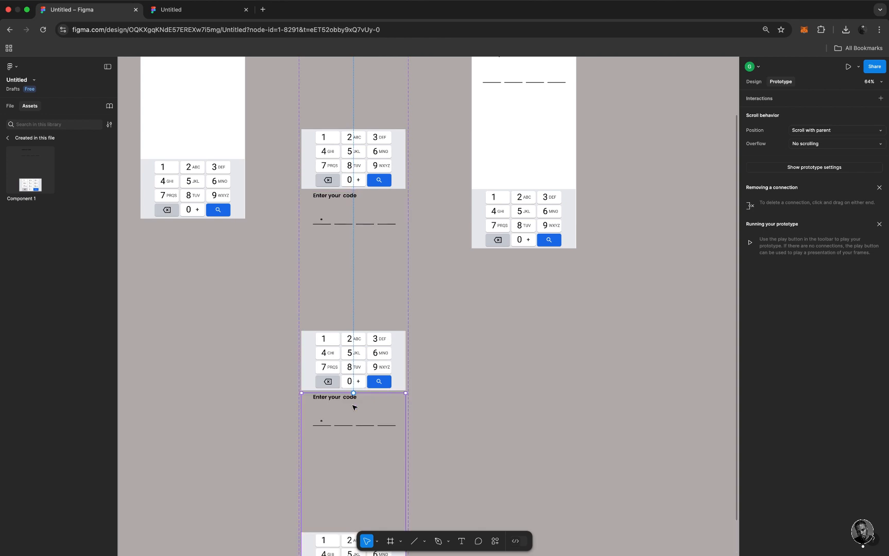
Step: Set the opacity of the second asterisk in Variant3 to 100%, and show the file's layer list
scroll(354, 408, up, 5)
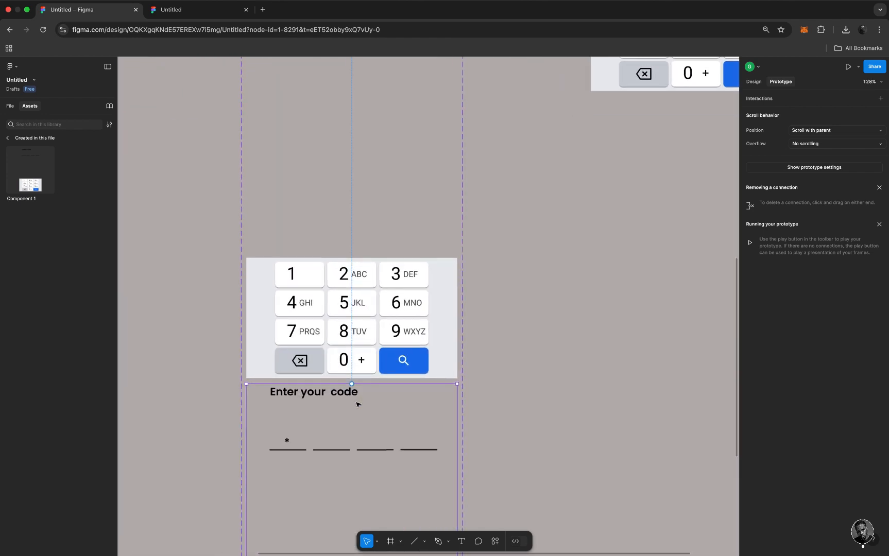
click(754, 82)
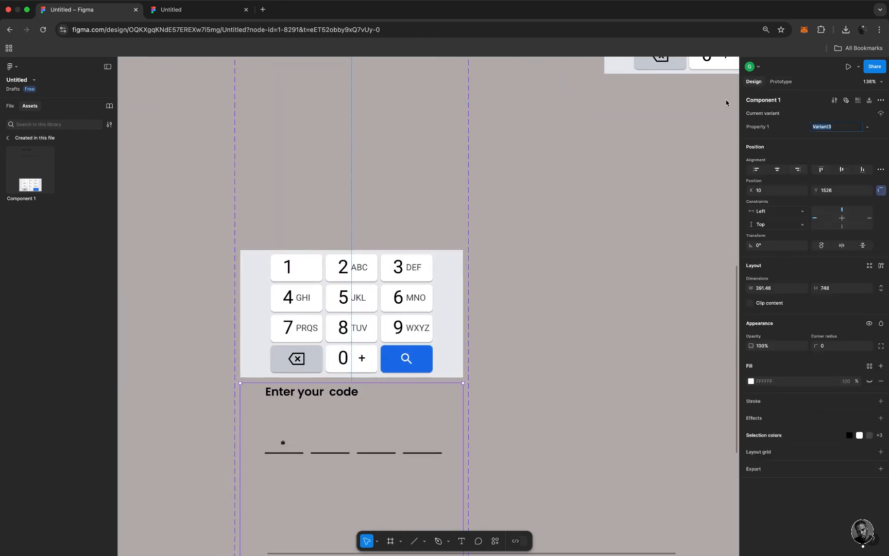
double_click(327, 444)
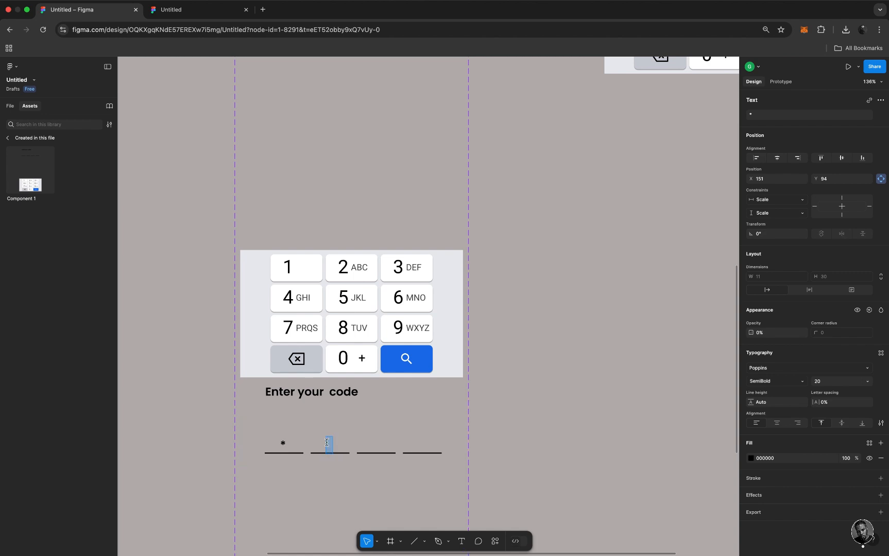
drag(749, 333, 205, 325)
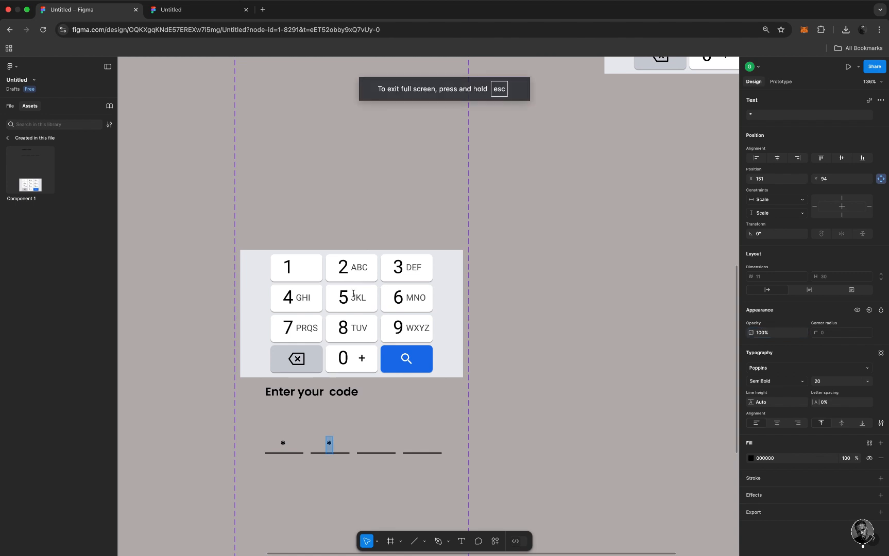
click(9, 108)
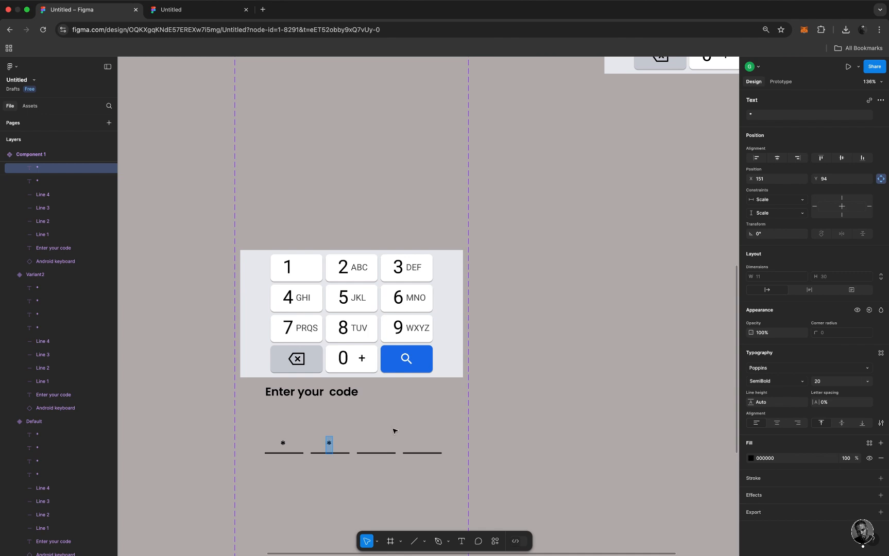
key(Escape)
Step: Add a prototype connection from the 4 key of Variant2 to Variant3, with On tap, Change to and Instant animation
scroll(394, 431, down, 5)
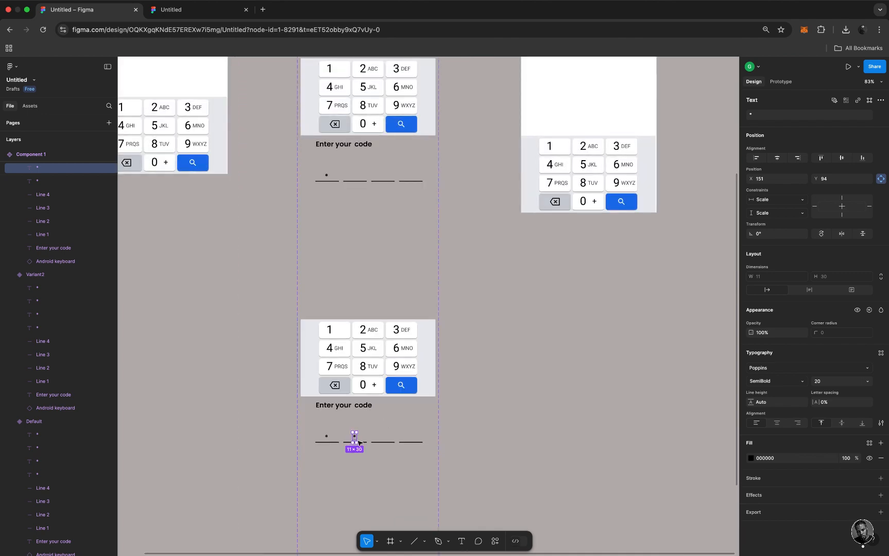
scroll(359, 446, down, 1)
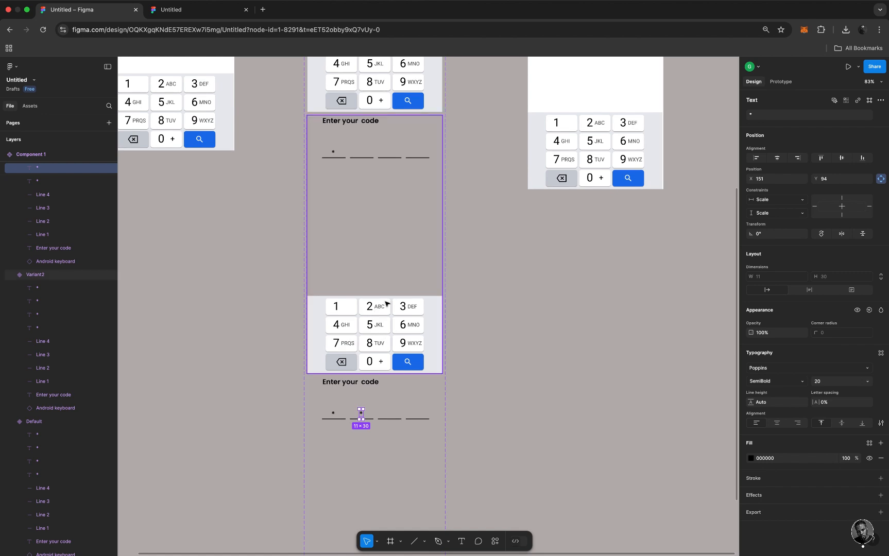
scroll(384, 306, up, 2)
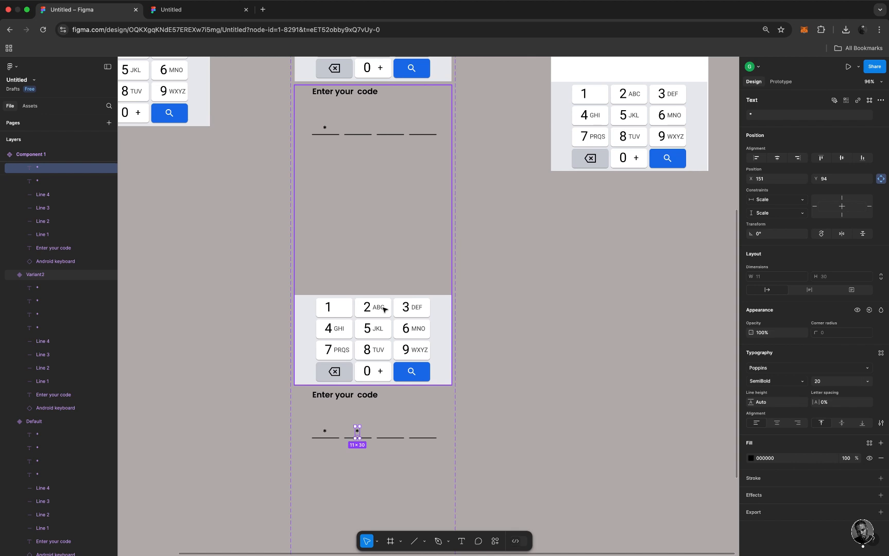
click(384, 310)
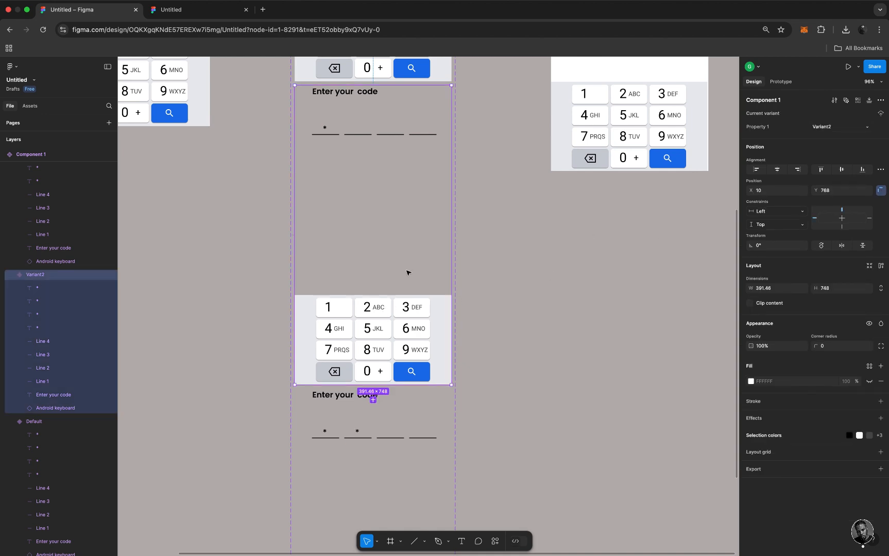
click(782, 82)
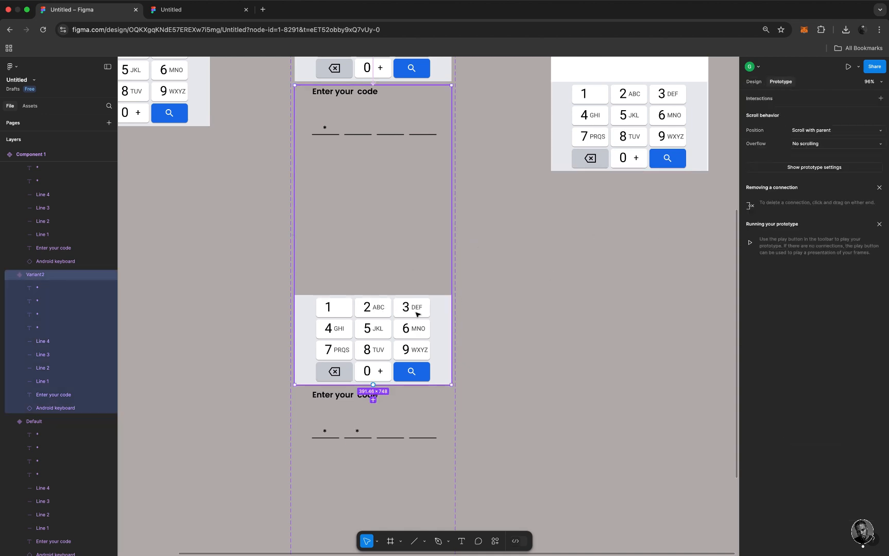
double_click(338, 332)
double_click(338, 332)
double_click(338, 332)
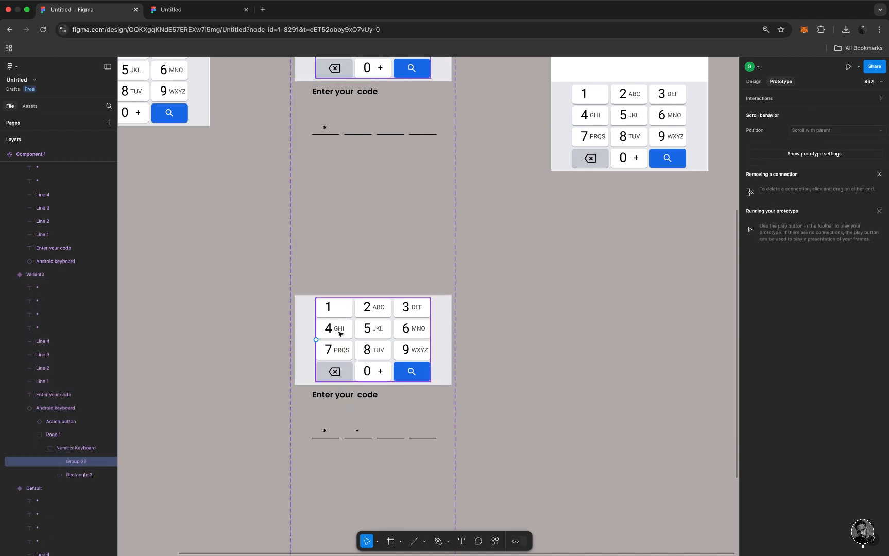
double_click(340, 334)
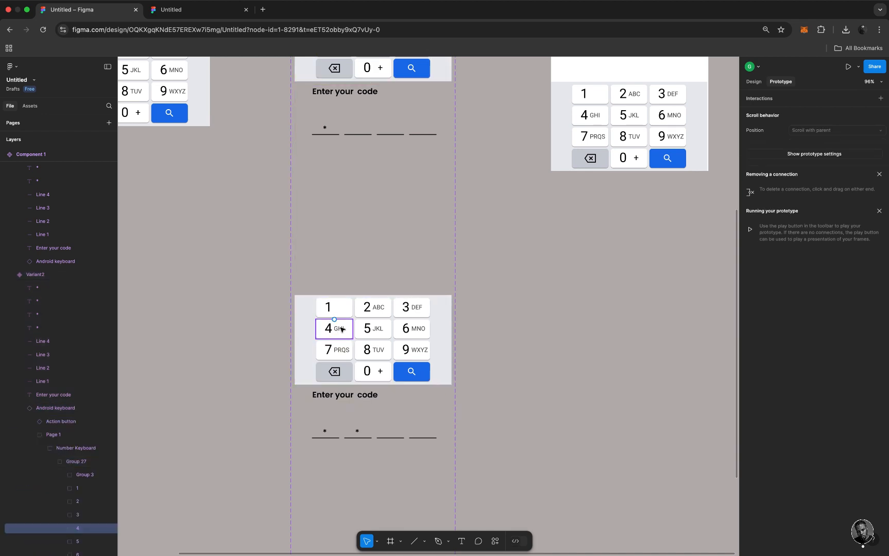
drag(334, 338, 344, 404)
scroll(344, 404, down, 3)
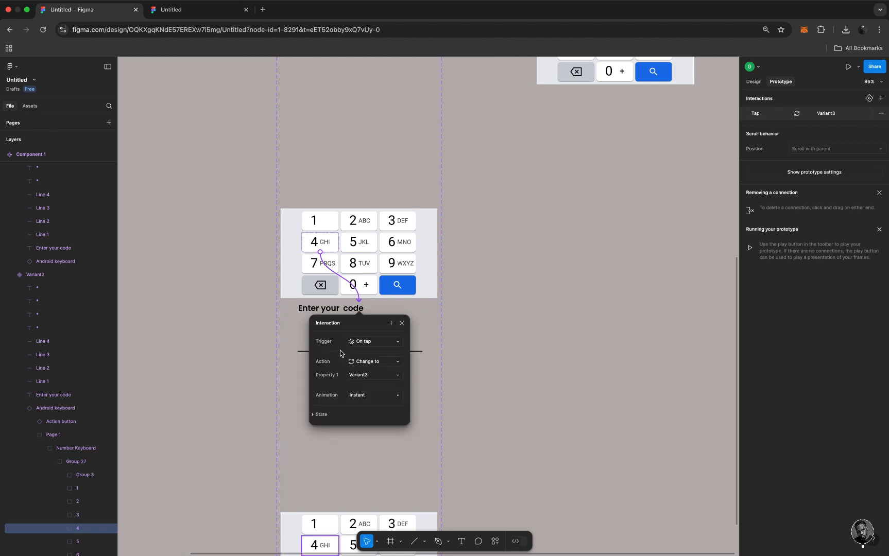
click(402, 323)
Step: Preview the iPhone 16 - 2 frame, test the 2 key followed by the 4 key, and close the preview
scroll(407, 329, up, 2)
scroll(407, 330, up, 9)
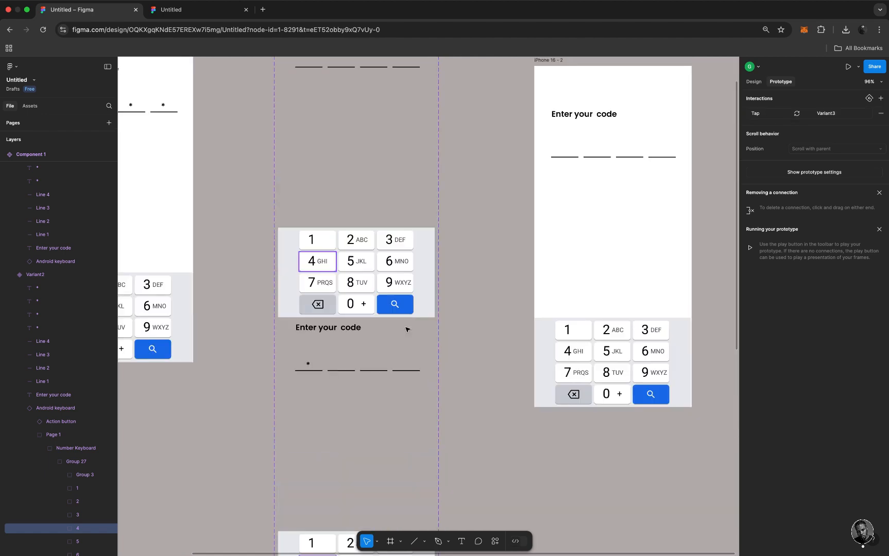
scroll(408, 330, down, 3)
click(533, 253)
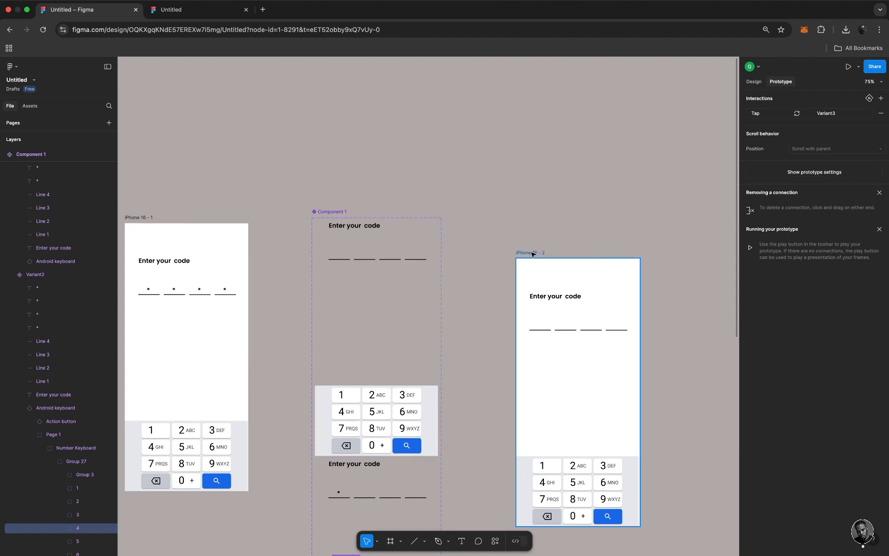
key(shift+space)
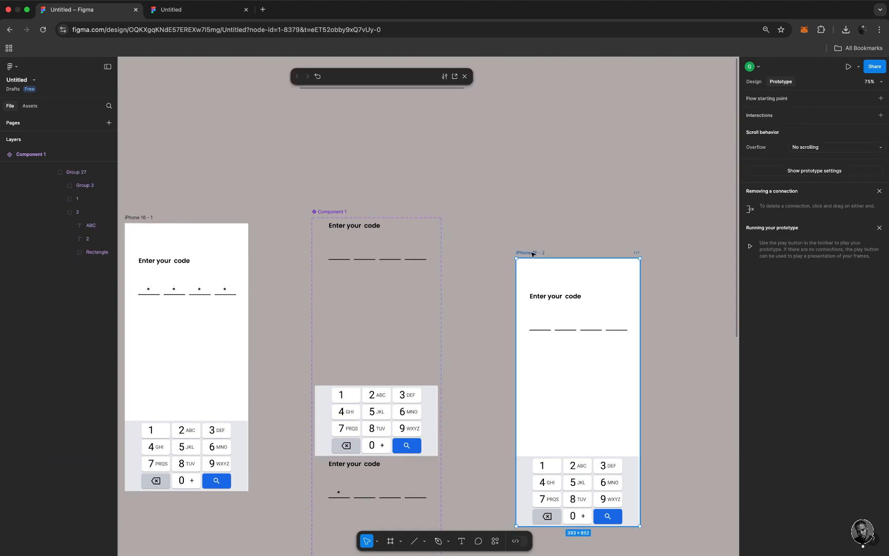
click(371, 377)
click(346, 397)
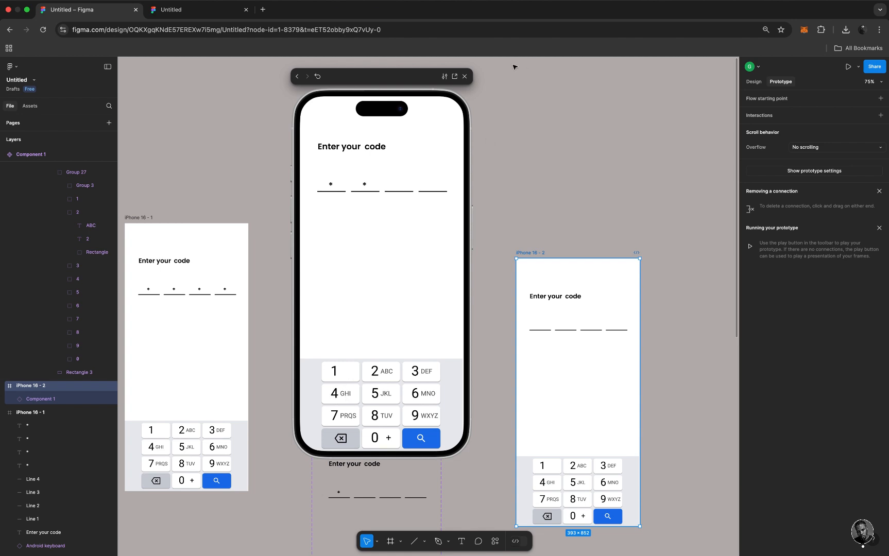
click(465, 76)
Step: Add another variant to Component 1 directly below Variant3
scroll(466, 254, down, 5)
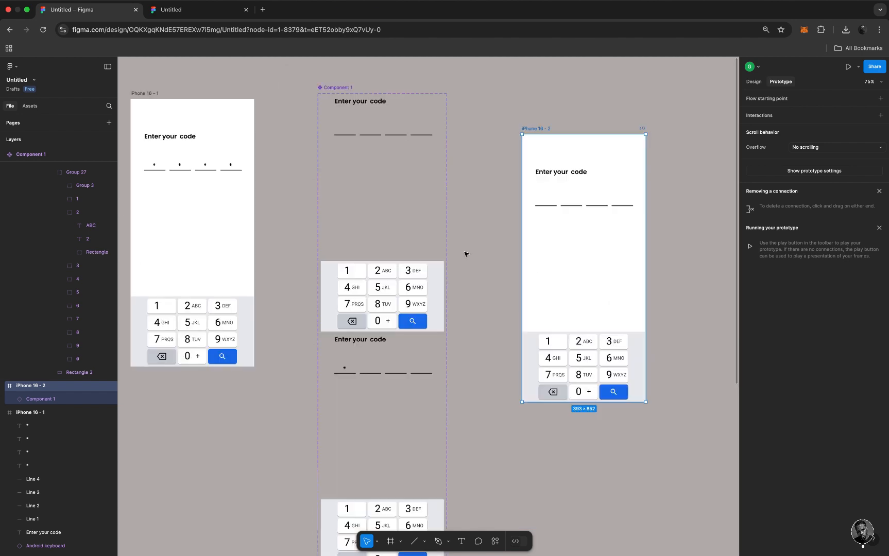
scroll(467, 254, down, 2)
scroll(466, 254, down, 5)
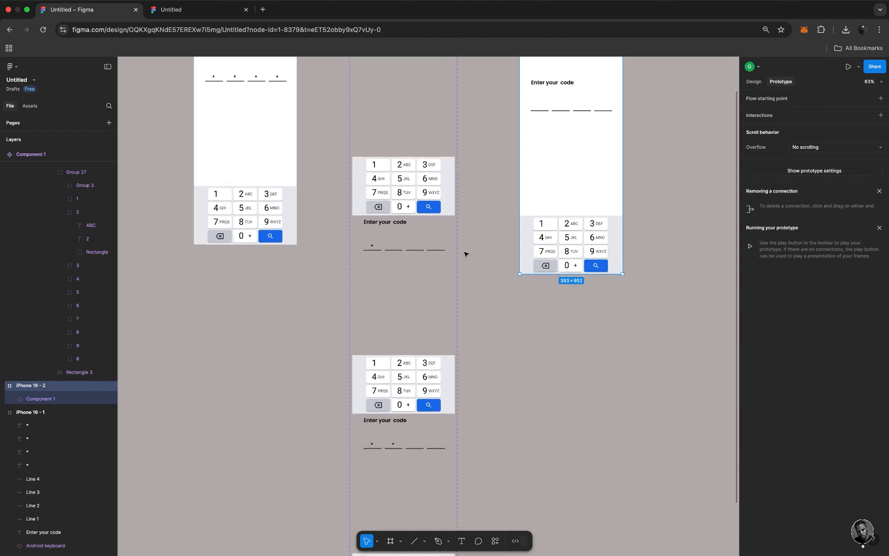
scroll(466, 252, down, 3)
click(753, 81)
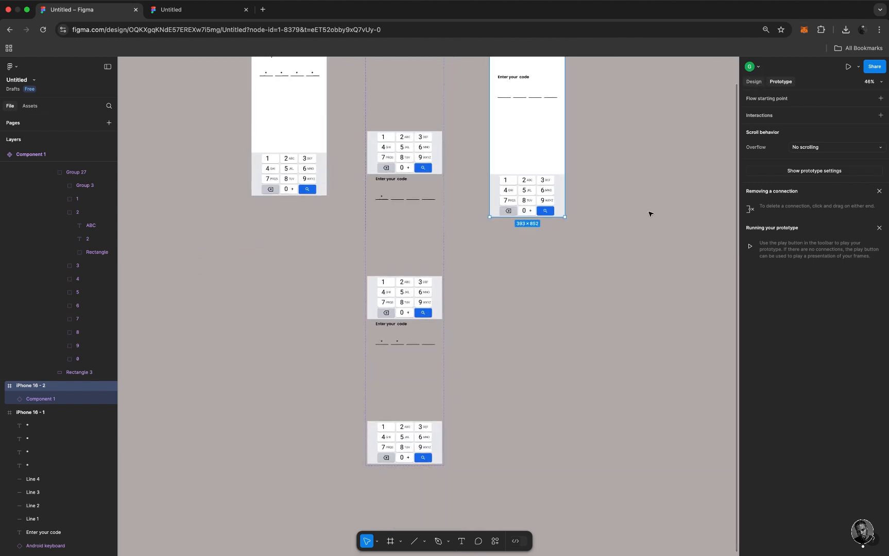
scroll(454, 330, down, 4)
click(437, 328)
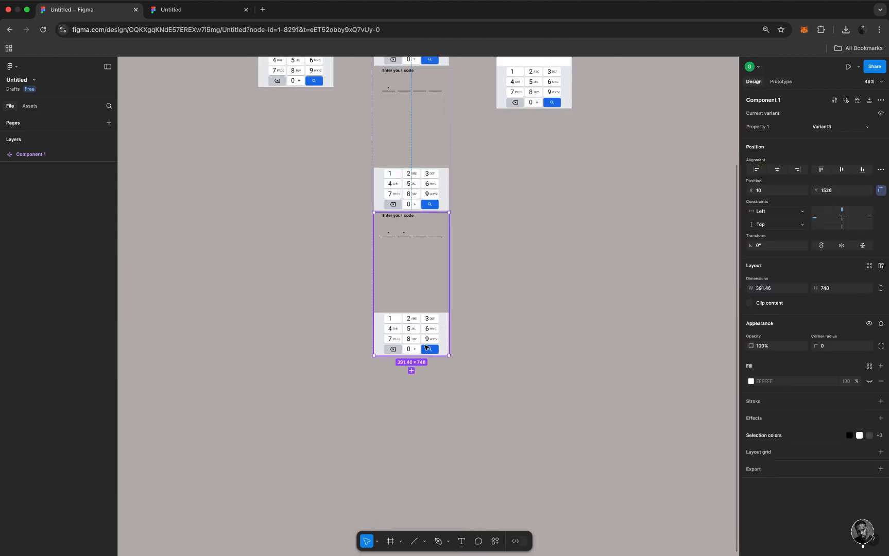
click(411, 371)
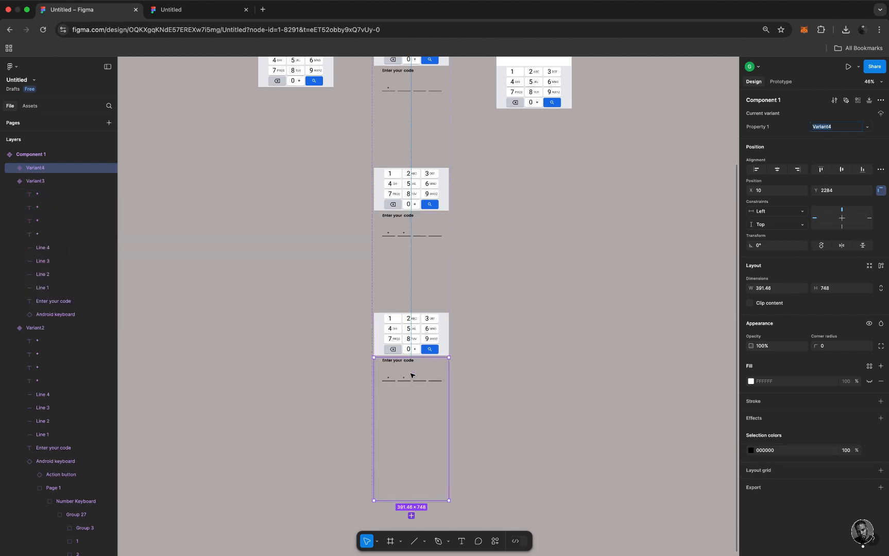
Step: Set the opacity of the third asterisk in Variant4 to 100%
scroll(413, 376, up, 10)
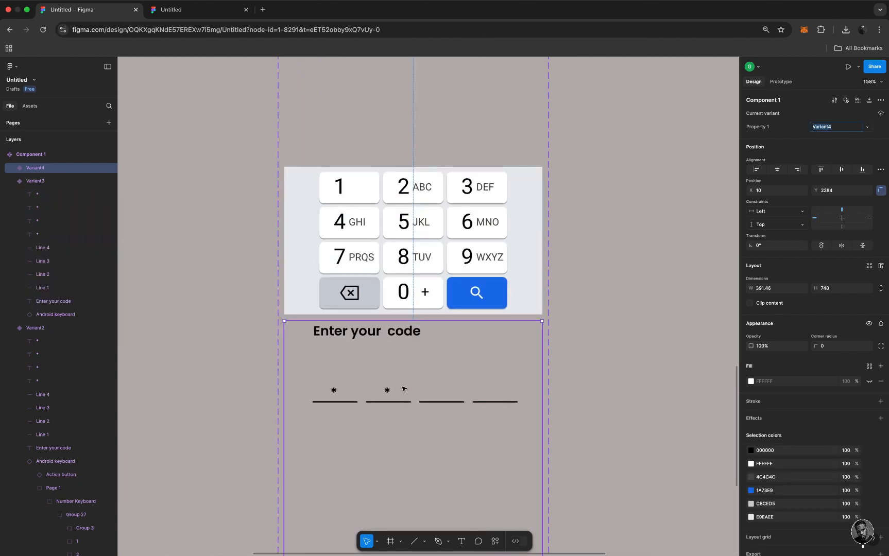
click(440, 391)
click(440, 391)
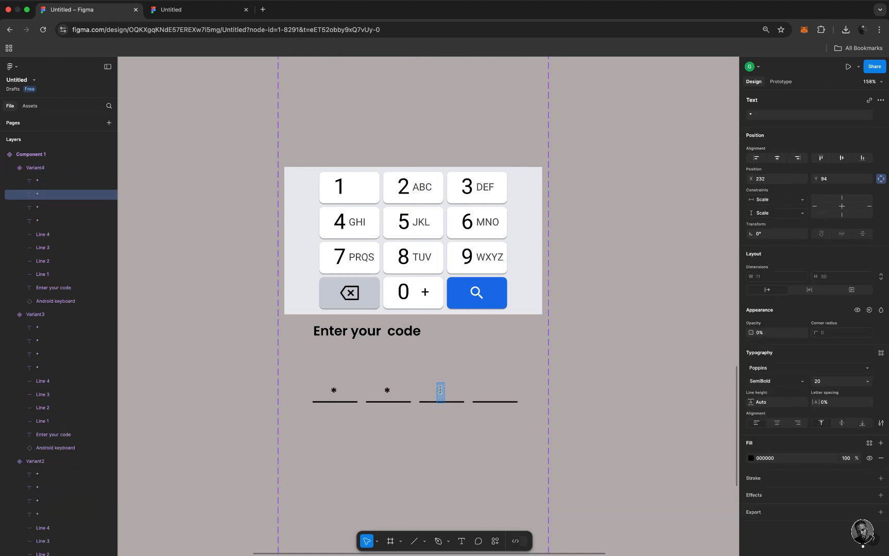
drag(752, 332, 155, 323)
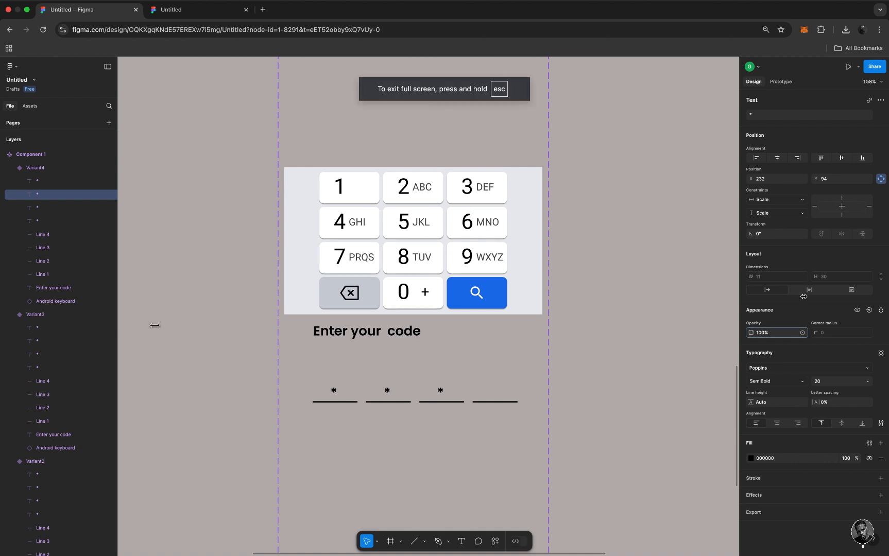
Step: Add a prototype connection from the 9 key's background vector in Variant3 to Variant4, with On tap, Change to and Instant animation
click(781, 81)
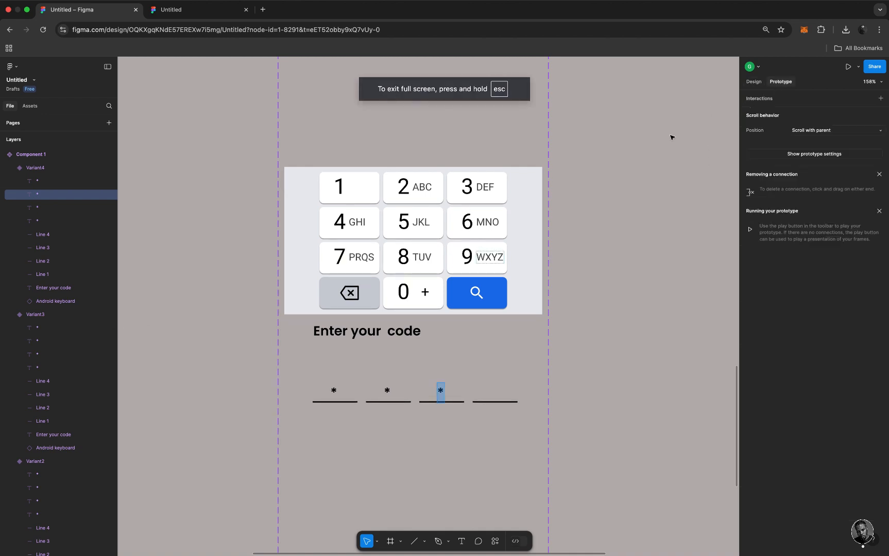
click(456, 259)
click(456, 258)
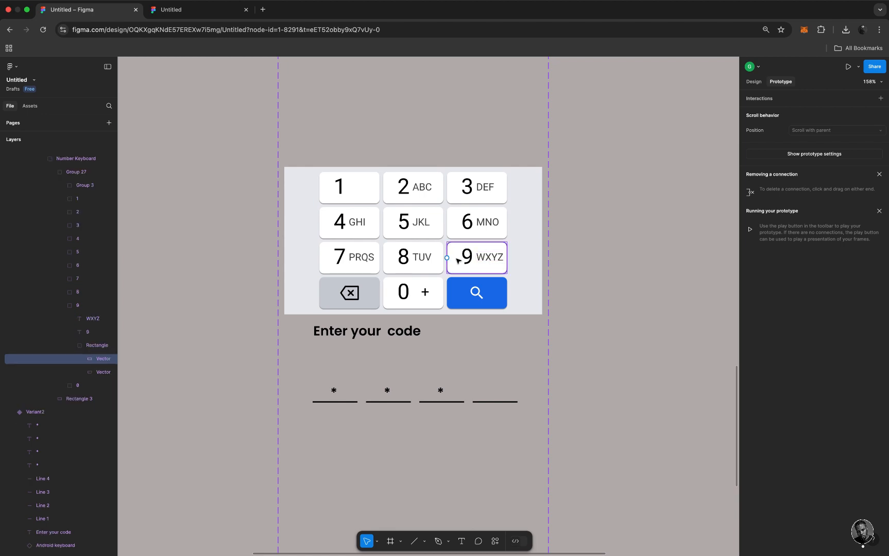
click(477, 274)
drag(478, 274, 425, 352)
scroll(427, 309, down, 5)
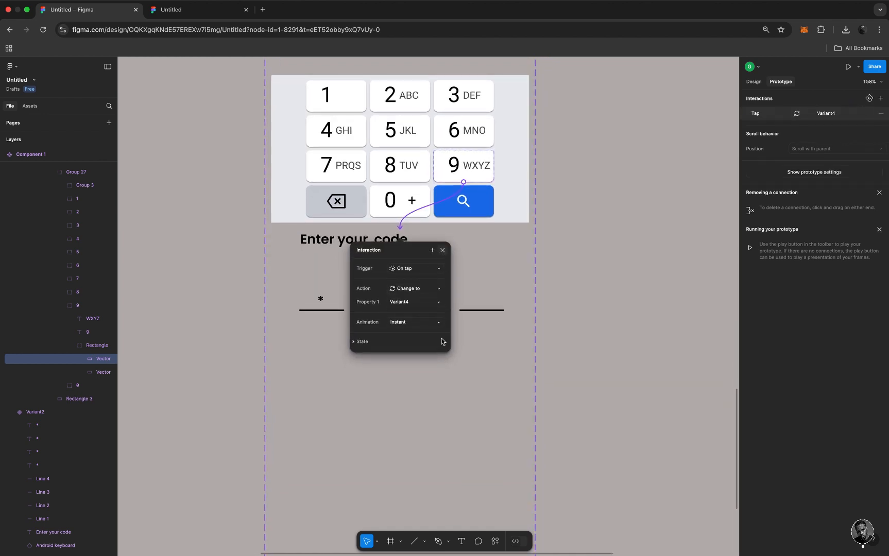
key(Escape)
Step: Add a further variant to Component 1 directly below Variant4
scroll(439, 363, down, 5)
scroll(438, 363, down, 8)
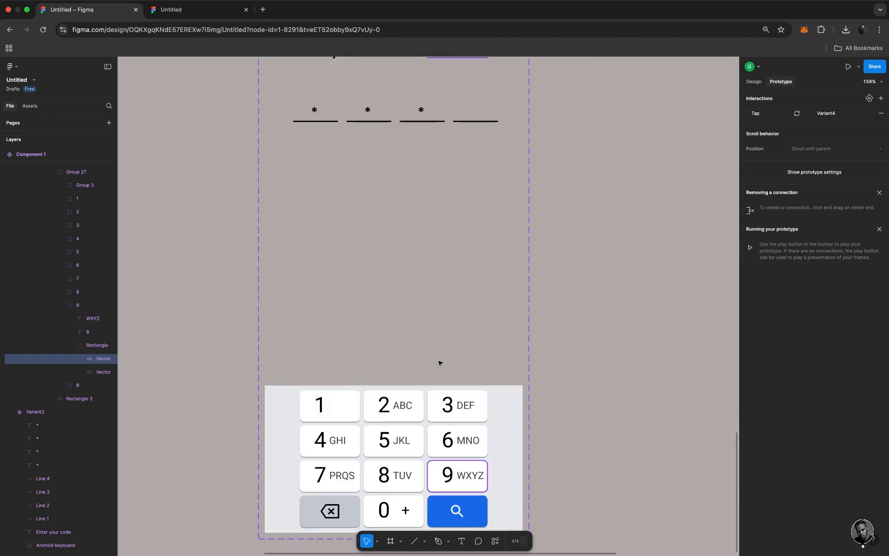
click(753, 81)
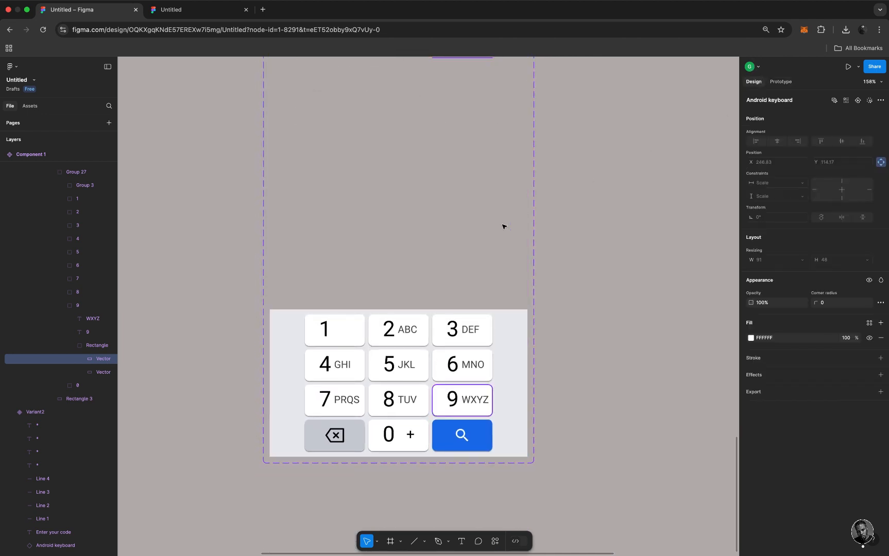
scroll(456, 246, down, 5)
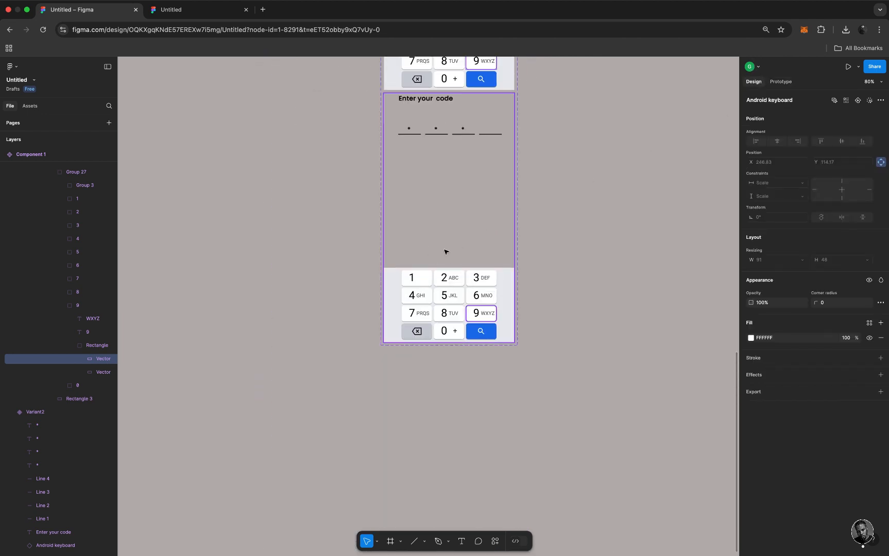
click(446, 251)
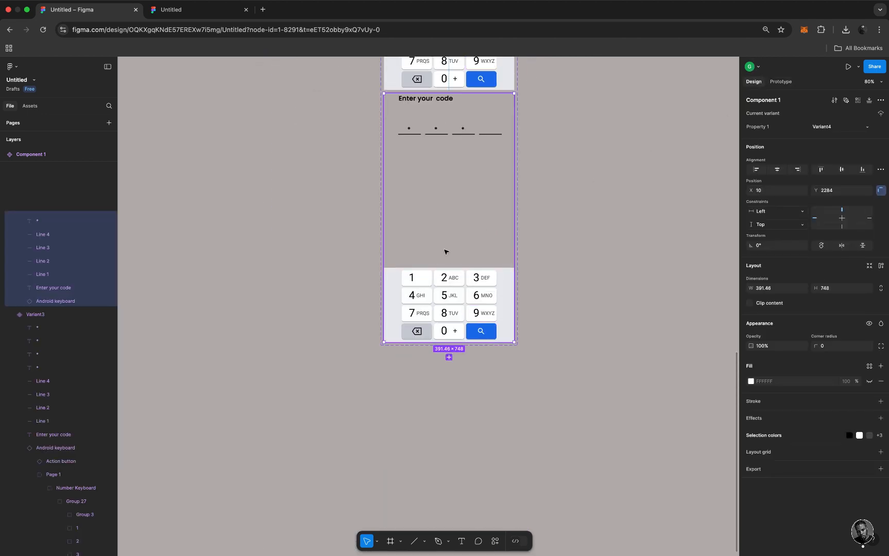
click(449, 357)
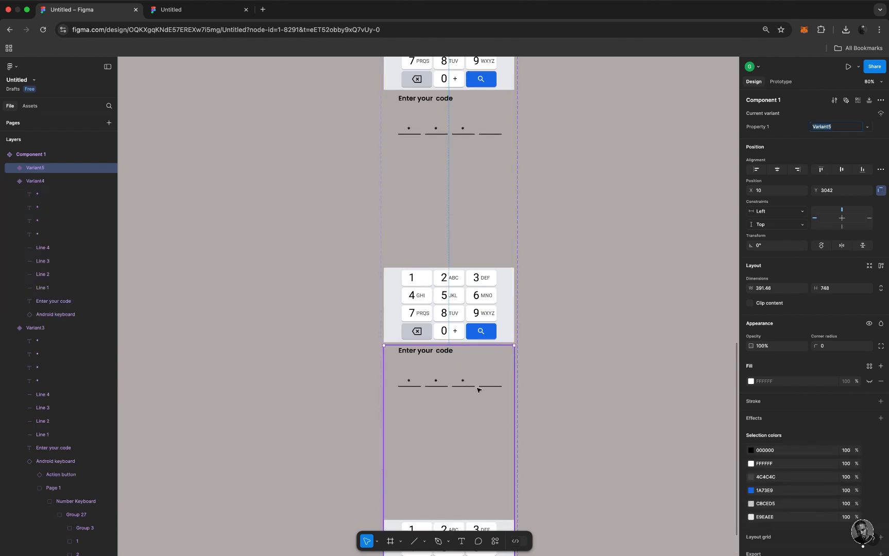
Step: Set the opacity of the fourth asterisk in Variant5 to 100%
ctrl+scroll(477, 390, up, 10)
click(480, 345)
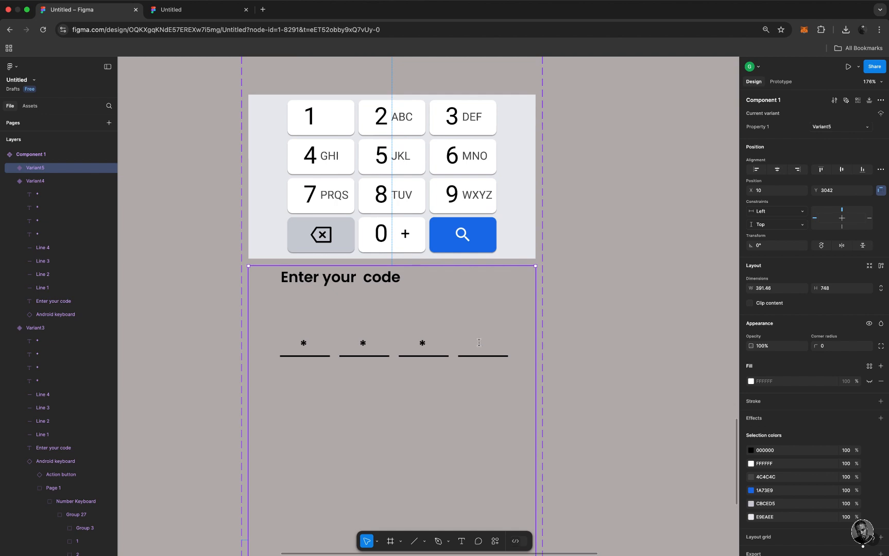
double_click(479, 343)
drag(750, 331, 887, 330)
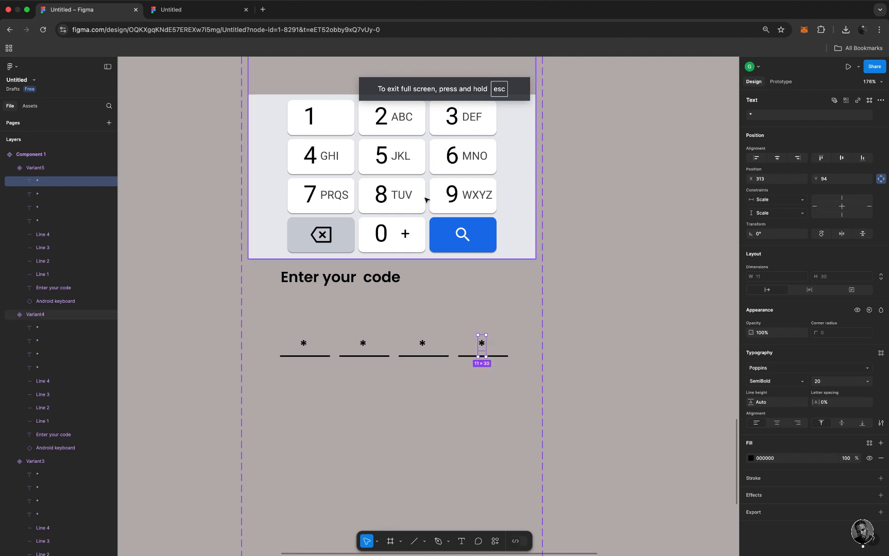
Step: Add a prototype connection from the 0 key's background vector in Variant4 to Variant5, with On tap, Change to and Instant animation
scroll(431, 198, up, 1)
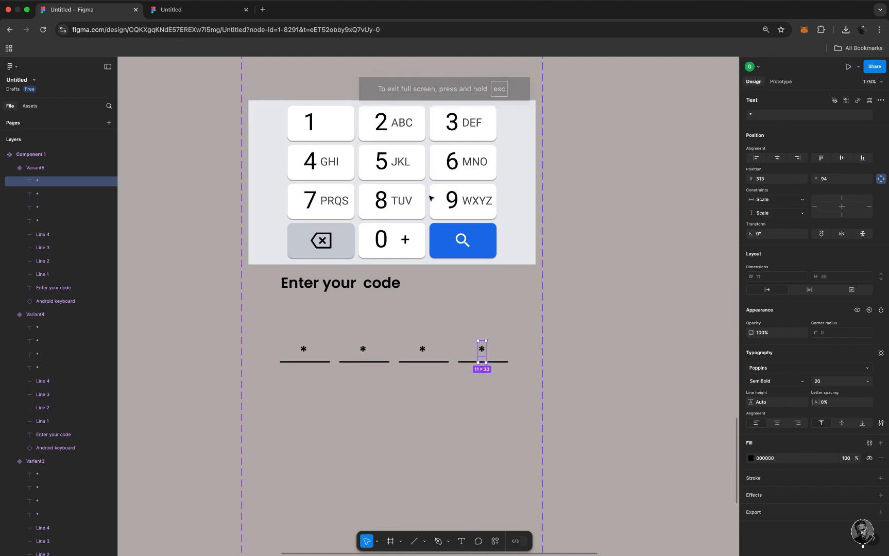
scroll(430, 197, up, 3)
click(782, 82)
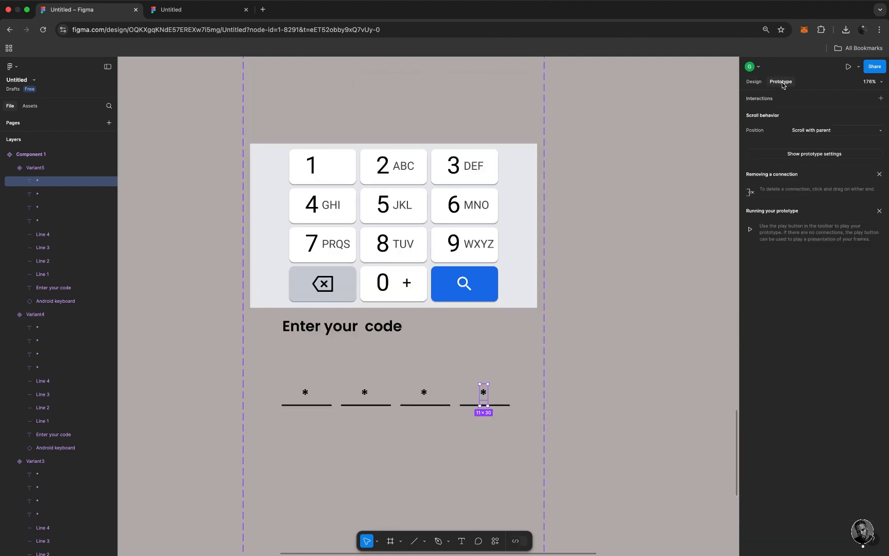
click(395, 293)
double_click(396, 294)
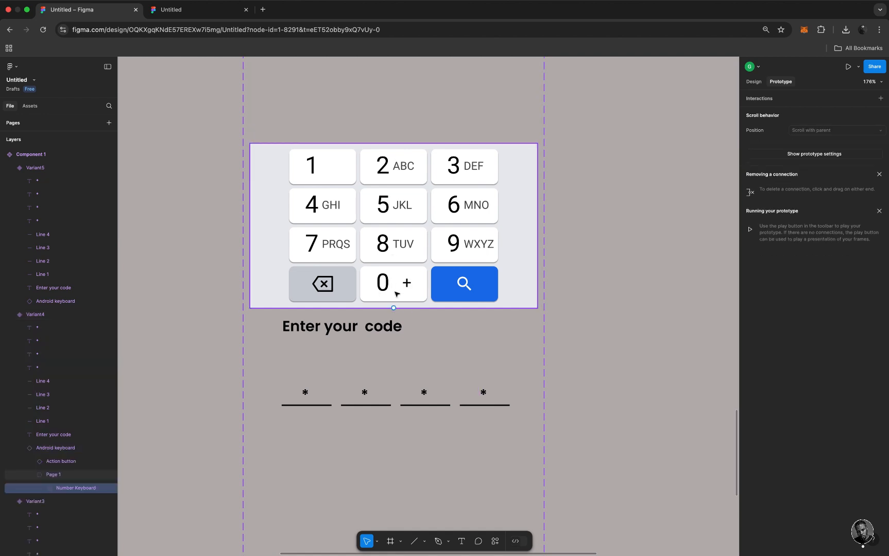
double_click(396, 294)
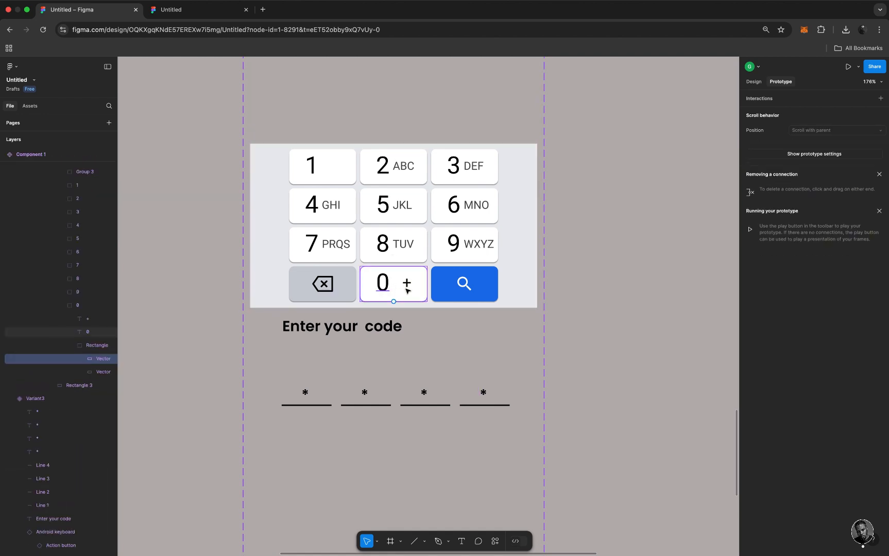
scroll(396, 298, down, 2)
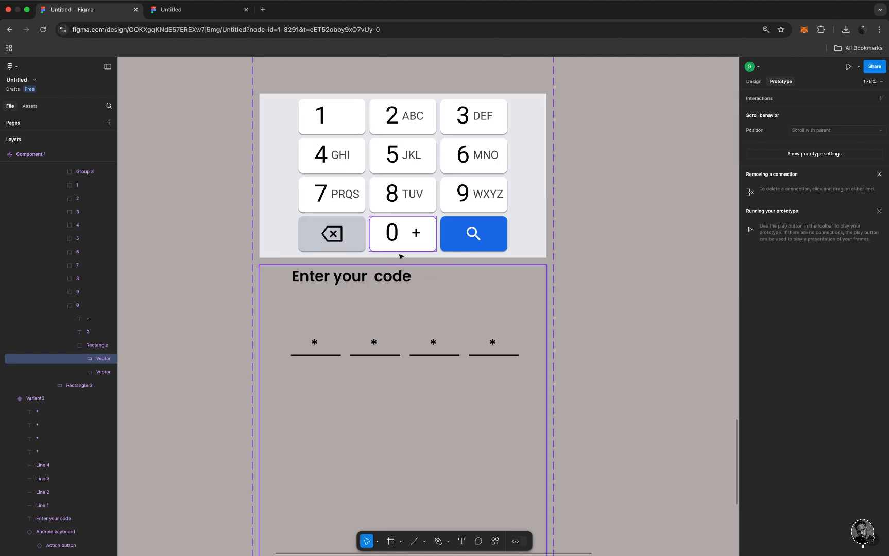
drag(402, 252, 394, 309)
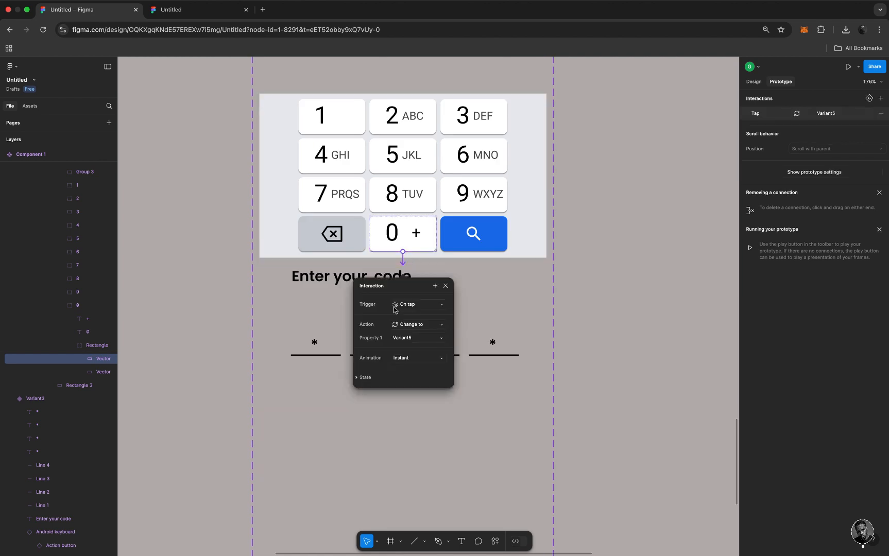
click(446, 287)
Step: Select the iPhone 16 - 2 frame and open its inline prototype preview
scroll(446, 288, down, 5)
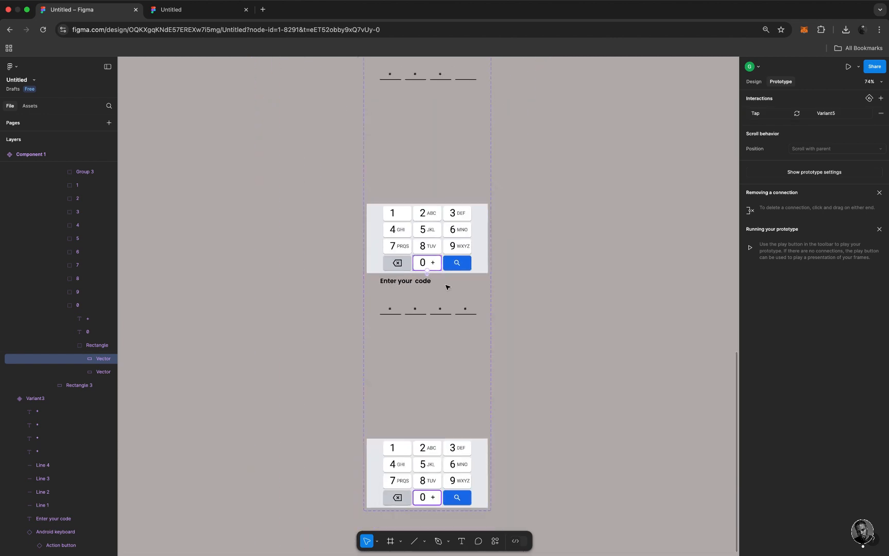
scroll(446, 287, down, 3)
scroll(446, 288, down, 5)
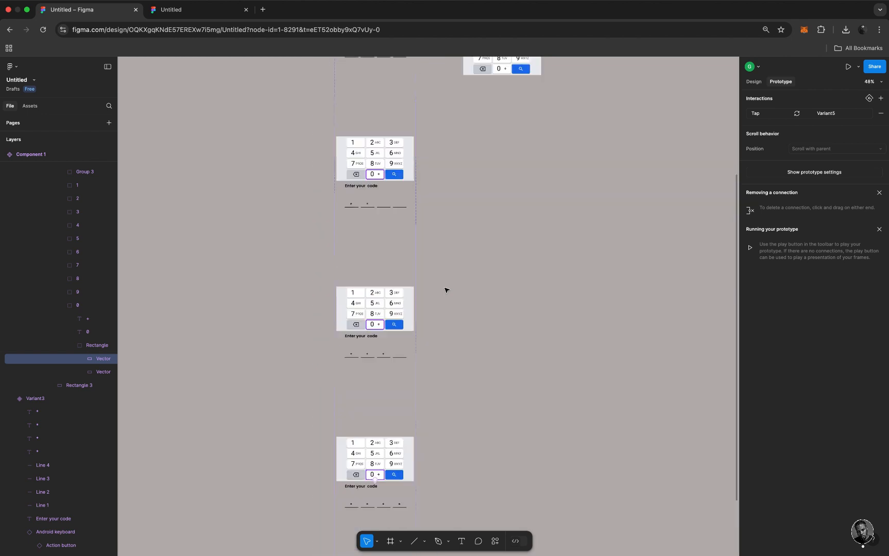
scroll(446, 290, up, 5)
scroll(446, 290, up, 2)
scroll(446, 288, up, 3)
click(459, 92)
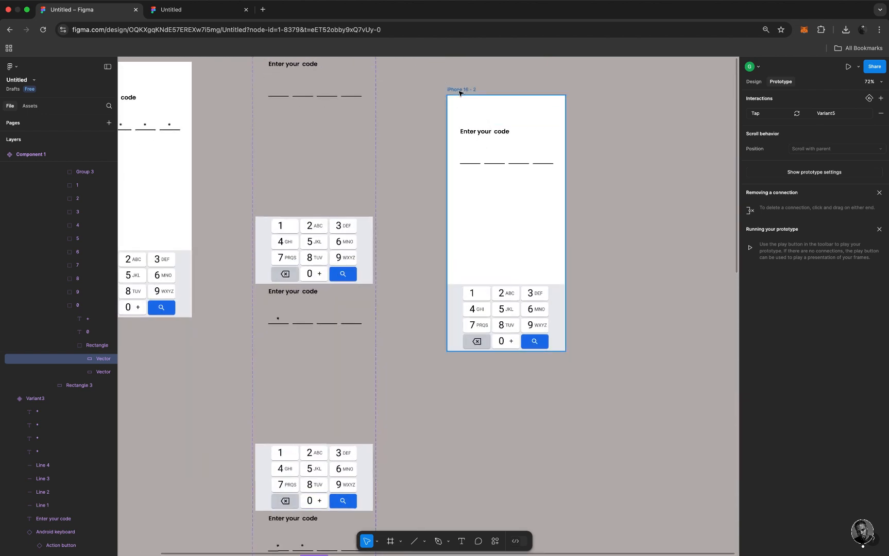
click(460, 92)
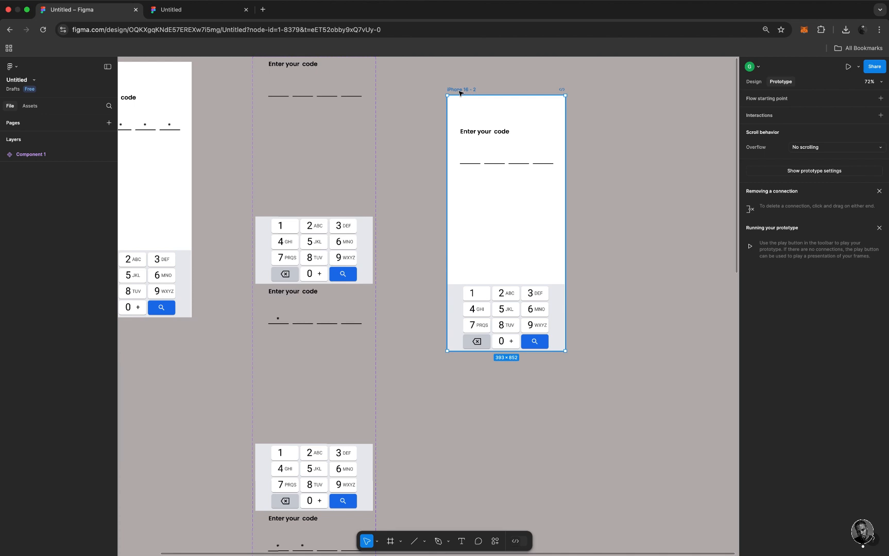
key(shift+space)
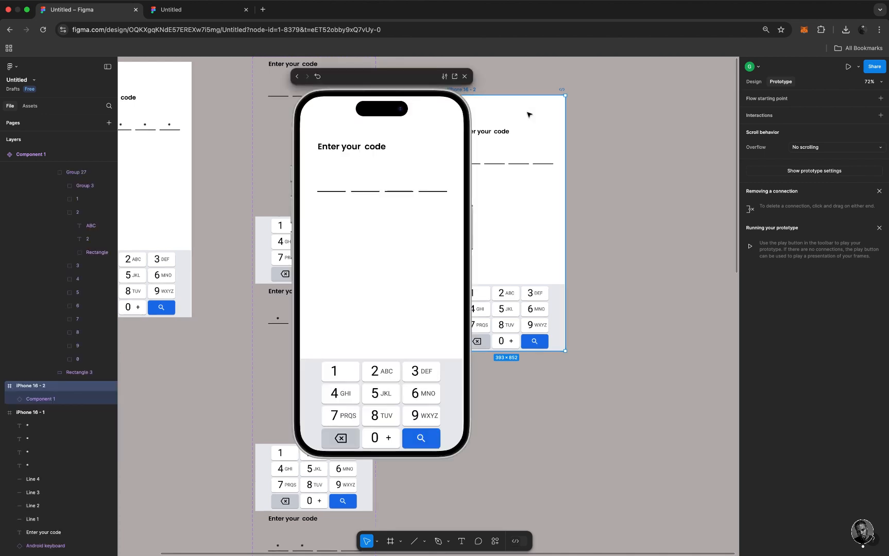
Step: Test the code entry in the preview by tapping the linked numeric keys in order
click(371, 372)
click(344, 389)
click(390, 439)
Step: Move the preview window clear of the iPhone 16 - 2 frame and restart the prototype
drag(385, 74, 657, 102)
scroll(498, 154, right, 2)
scroll(498, 154, right, 3)
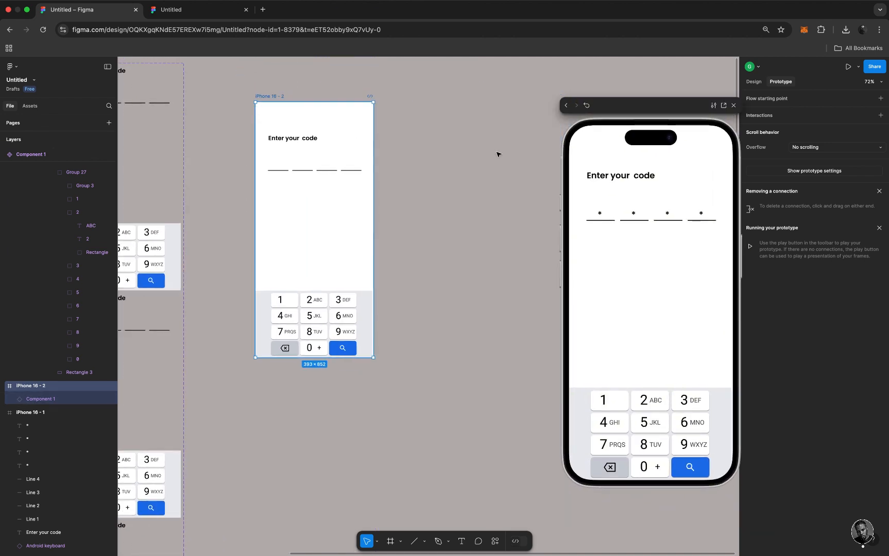
click(586, 105)
drag(641, 106, 592, 106)
Step: Run through the whole code entry again using the four linked keys, and restart the prototype
click(593, 407)
click(572, 425)
click(629, 443)
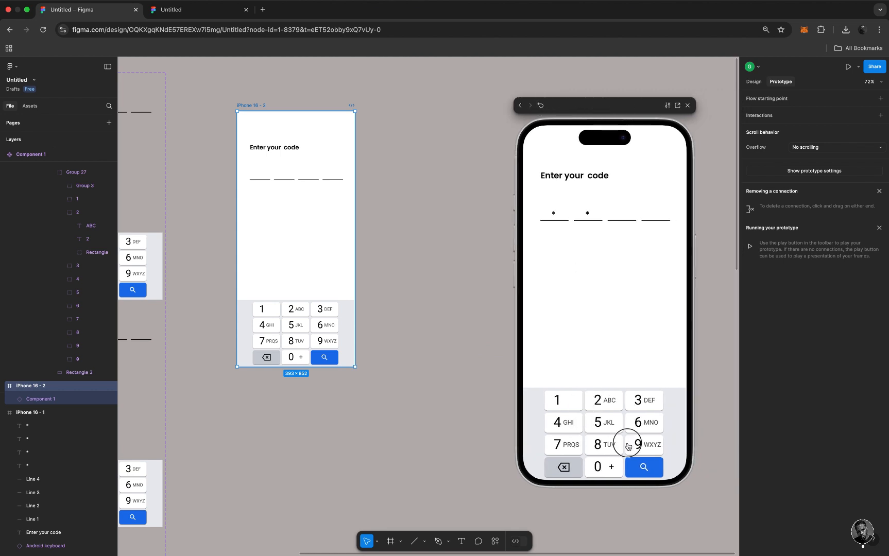
click(600, 474)
click(540, 105)
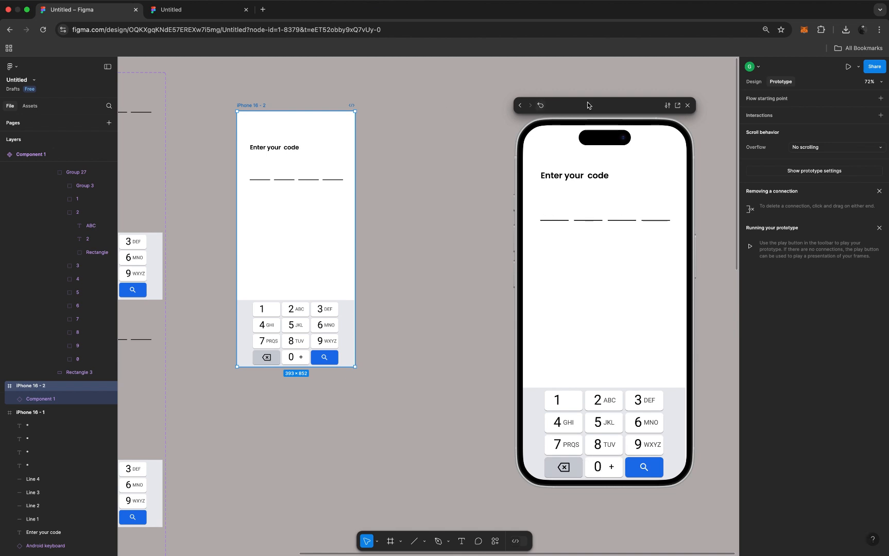